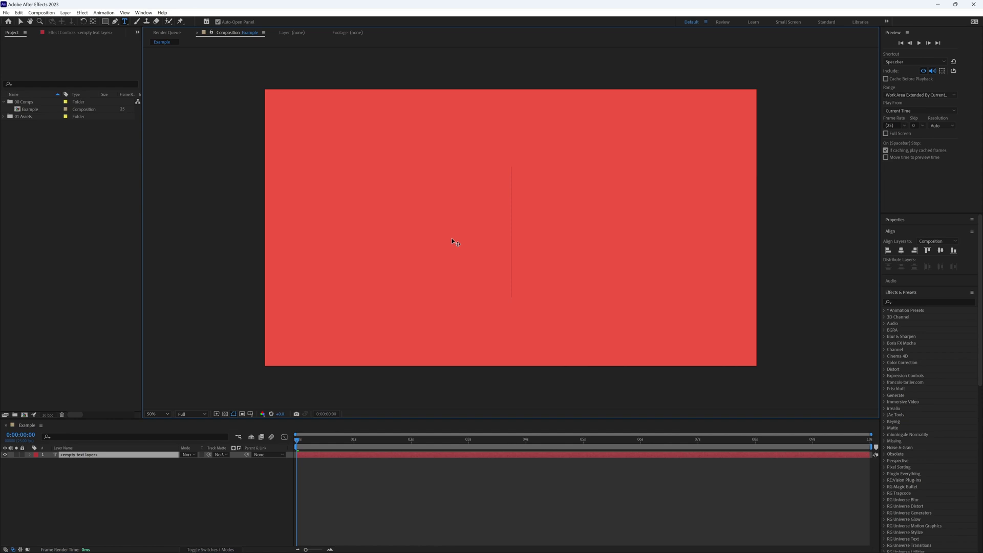
# - Set the text layer to 0, apply a Slider Control to it, and reveal its Source Text property
pyautogui.write('0')
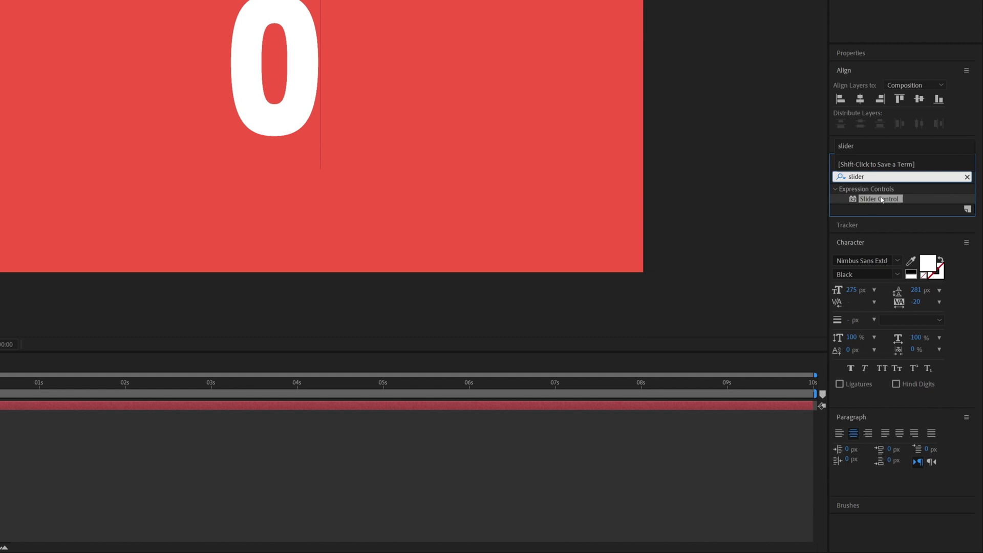
pyautogui.moveTo(881, 200); pyautogui.dragTo(0, 409)
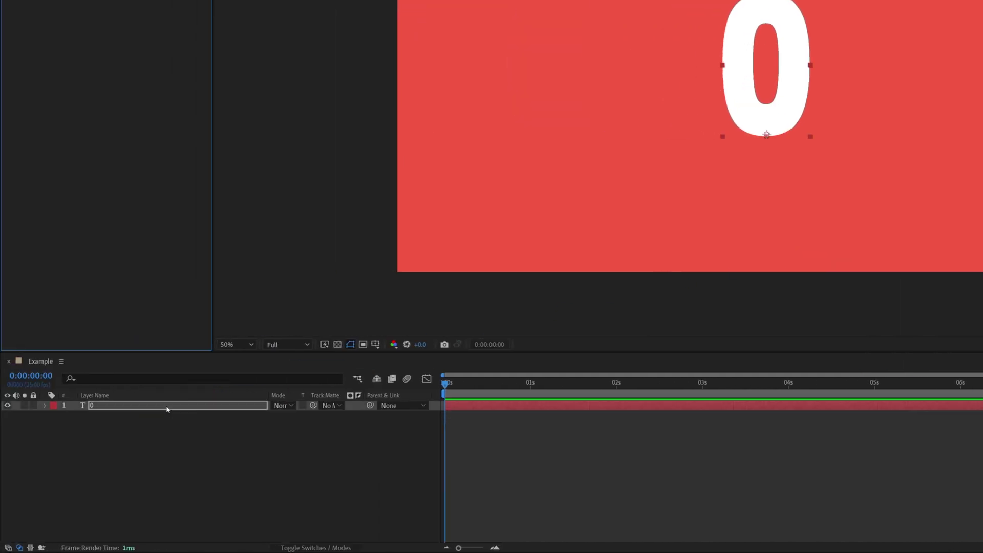
pyautogui.click(43, 407)
pyautogui.click(55, 416)
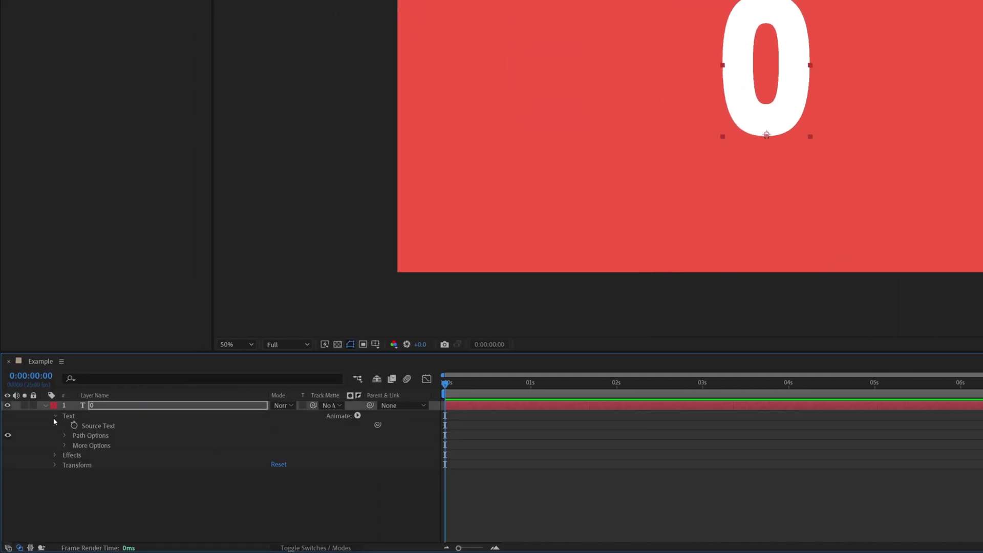
pyautogui.click(99, 426)
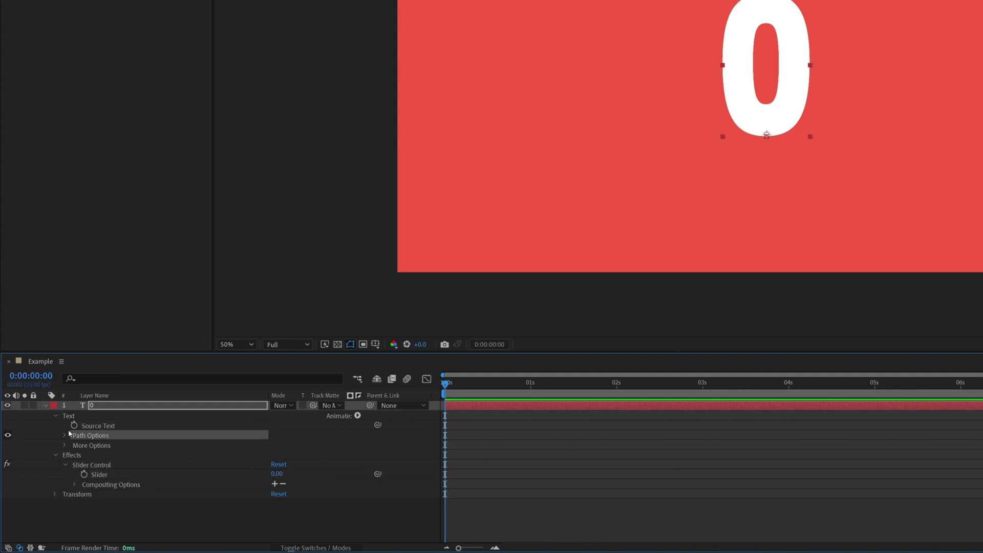
# - Give Source Text the expression Math.round(effect("Slider Control")("Slider"))
pyautogui.keyDown('alt'); pyautogui.click(75, 426); pyautogui.keyUp('alt')
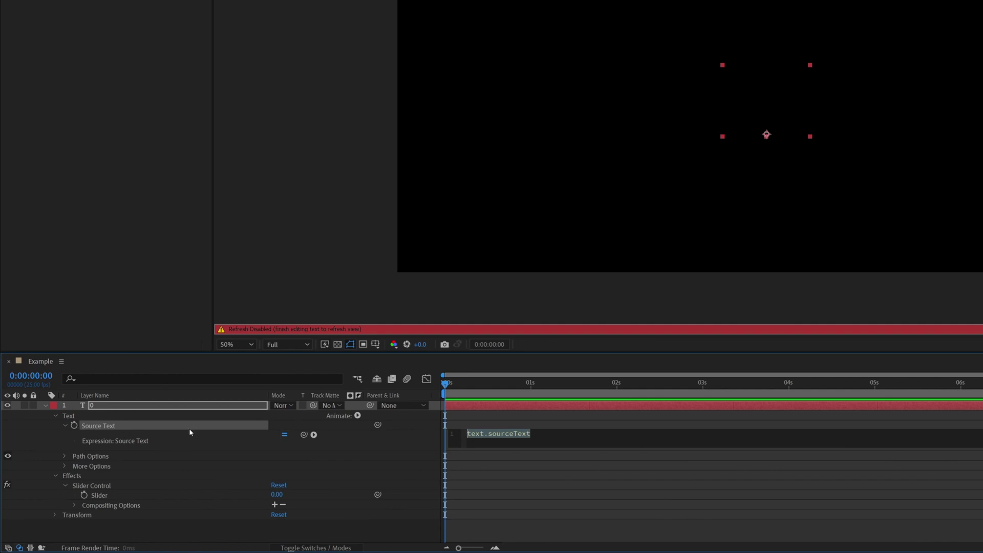
pyautogui.write('Ma')
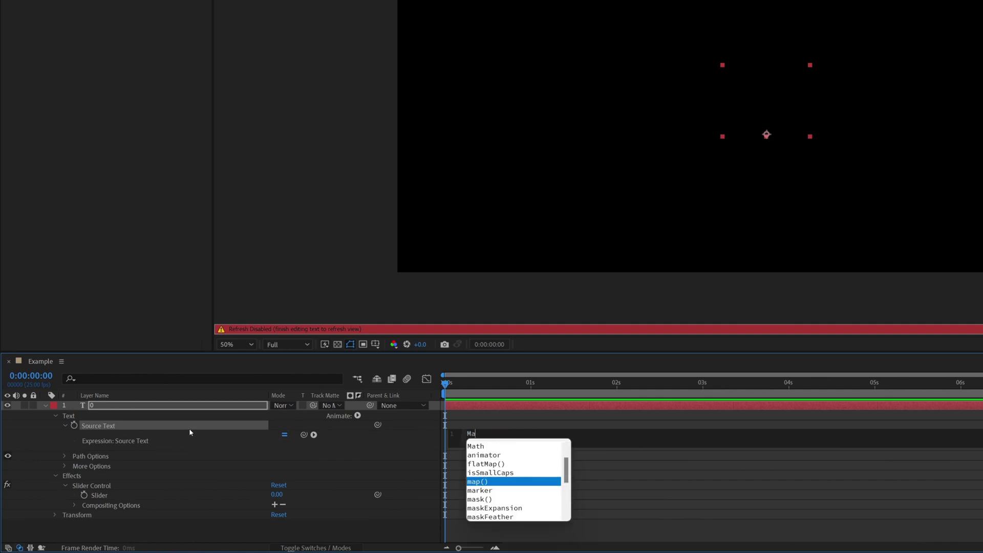
pyautogui.write('th.round')
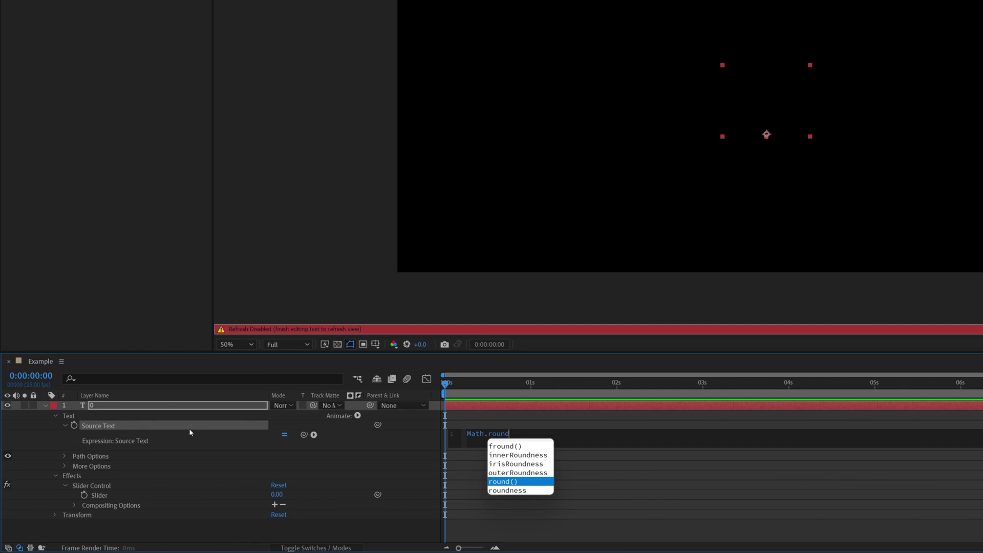
pyautogui.press('Return')
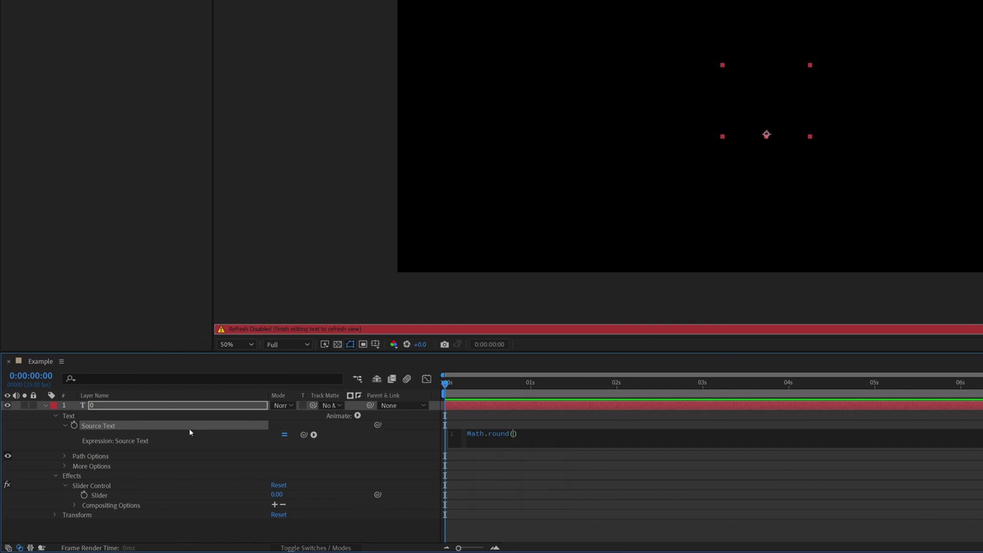
pyautogui.moveTo(304, 436); pyautogui.dragTo(127, 495)
pyautogui.click(489, 419)
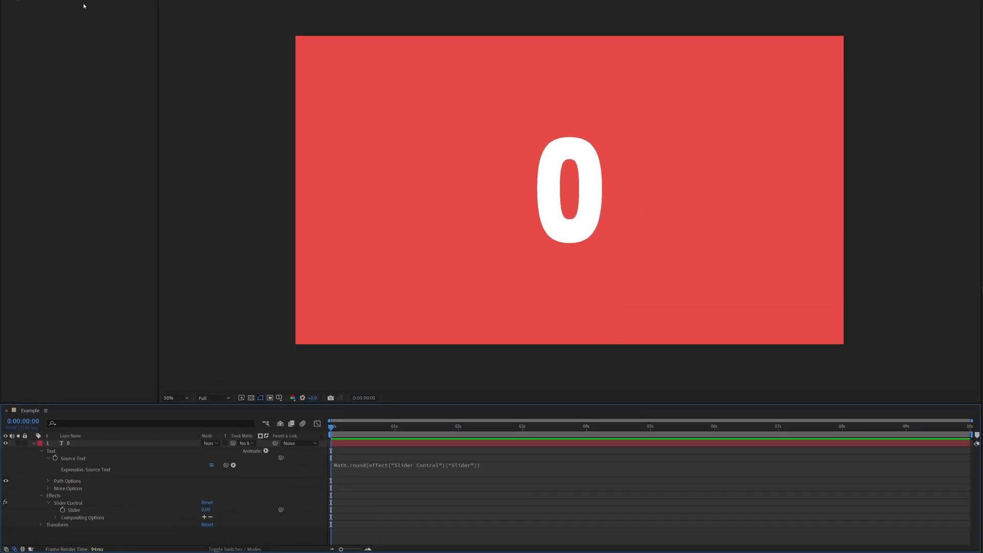
# - Set the Slider value to 100 and add a starting keyframe
pyautogui.click(91, 485)
pyautogui.click(82, 55)
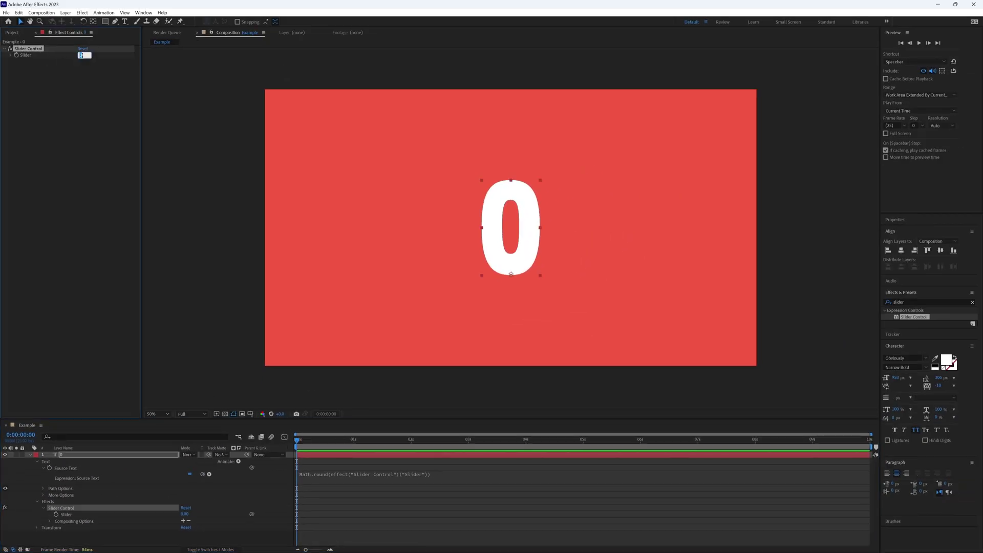
pyautogui.press('Return')
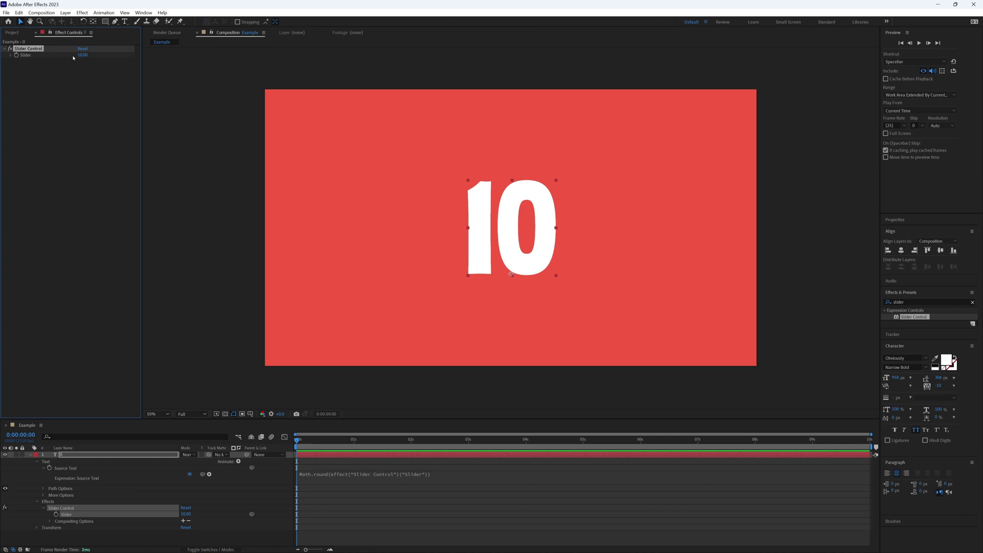
pyautogui.click(82, 55)
pyautogui.write('1')
pyautogui.press('Return')
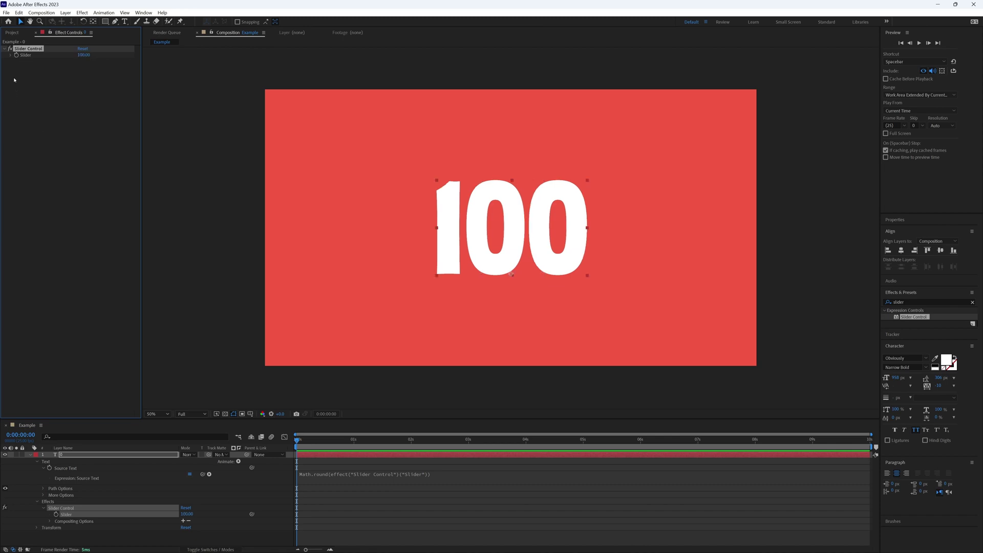
pyautogui.click(16, 55)
# - Keyframe the Slider to 0 at the last frame and preview the countdown
pyautogui.press('End')
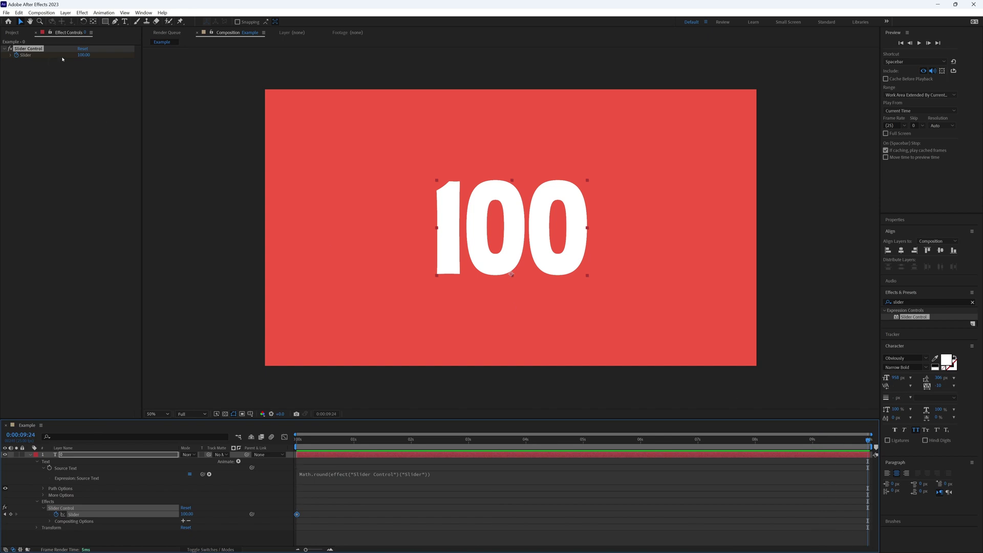
pyautogui.click(83, 55)
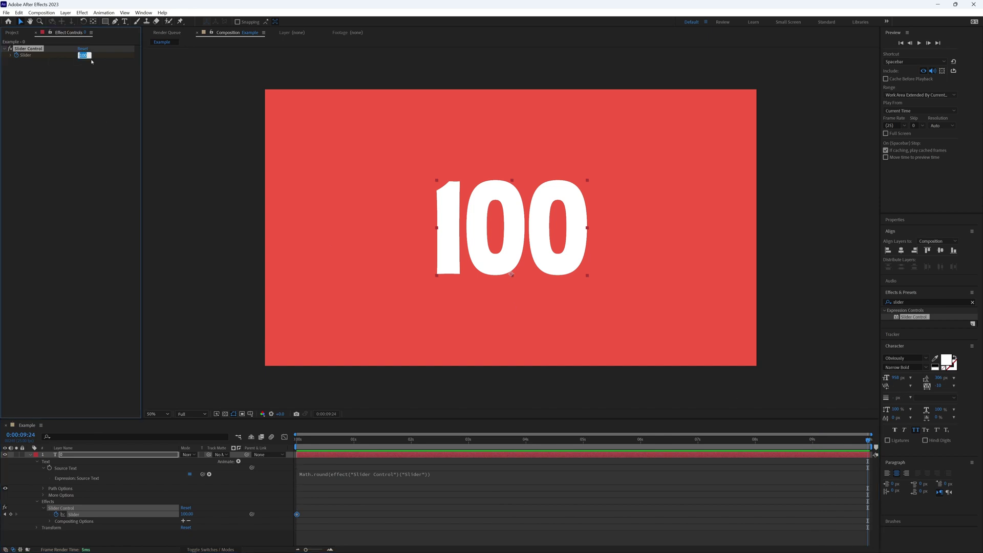
pyautogui.write('0')
pyautogui.press('Return')
pyautogui.press('space')
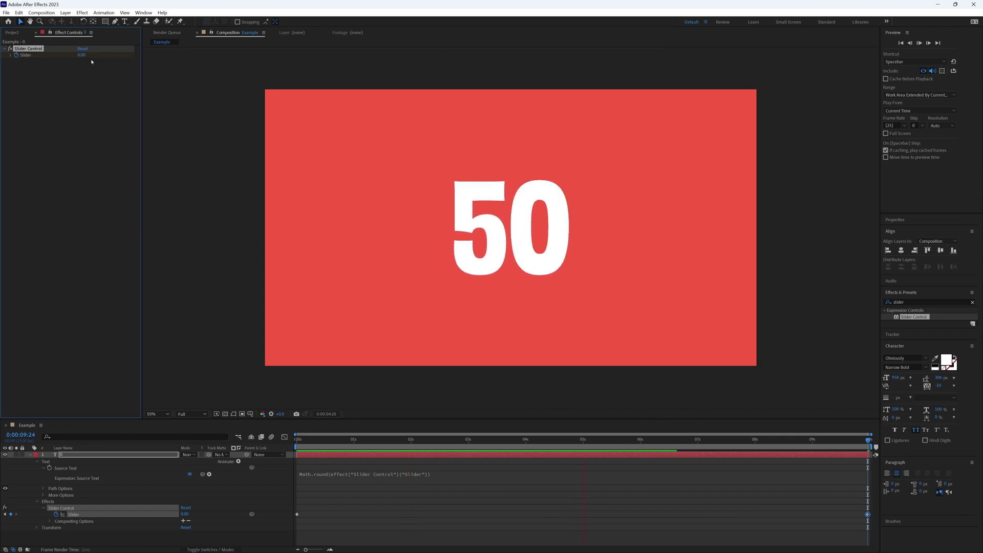
pyautogui.press('space')
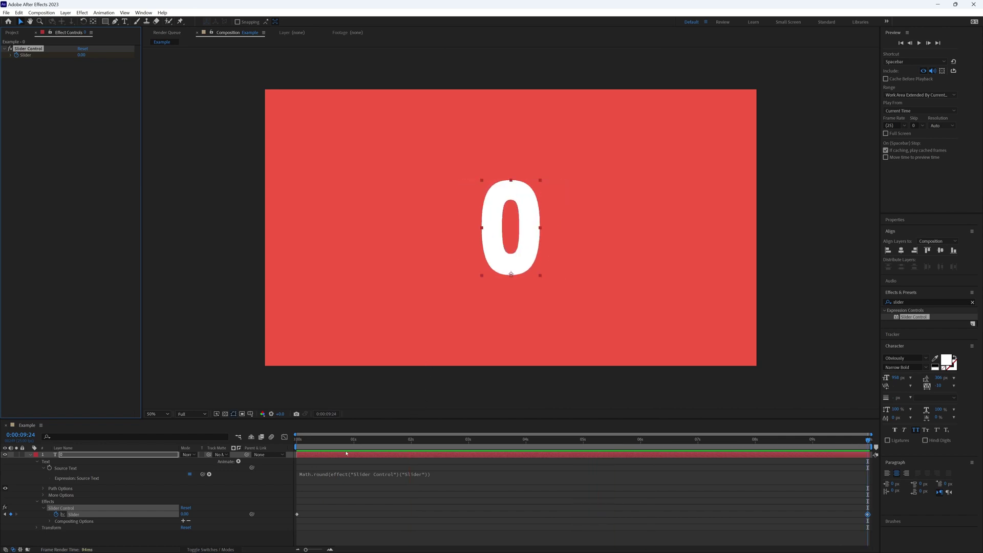
# - Return to 0:00:00:00 and test the expression without Math.round, checking values half a second in
pyautogui.moveTo(346, 440); pyautogui.dragTo(297, 439)
pyautogui.click(338, 474)
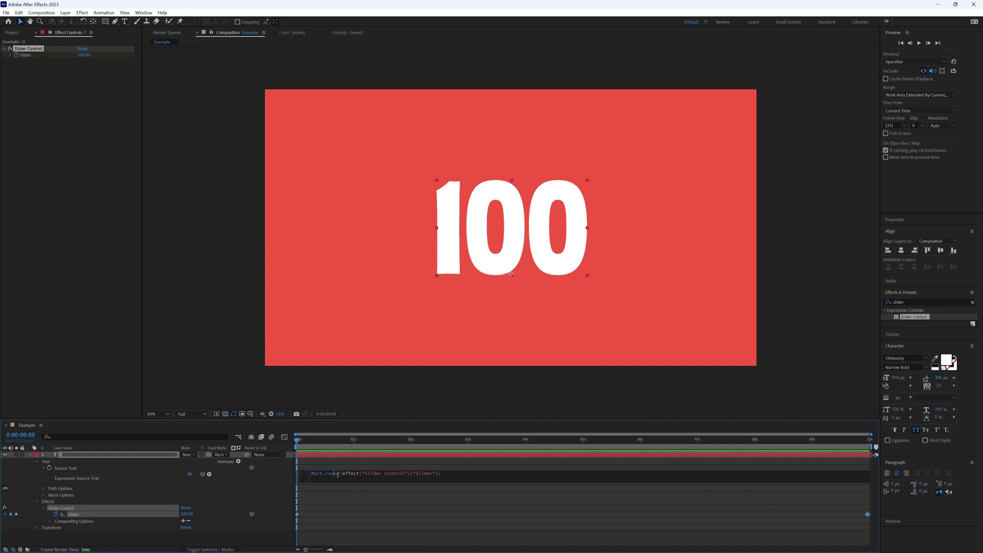
pyautogui.moveTo(339, 474); pyautogui.dragTo(292, 476)
pyautogui.press('BackSpace')
pyautogui.click(372, 464)
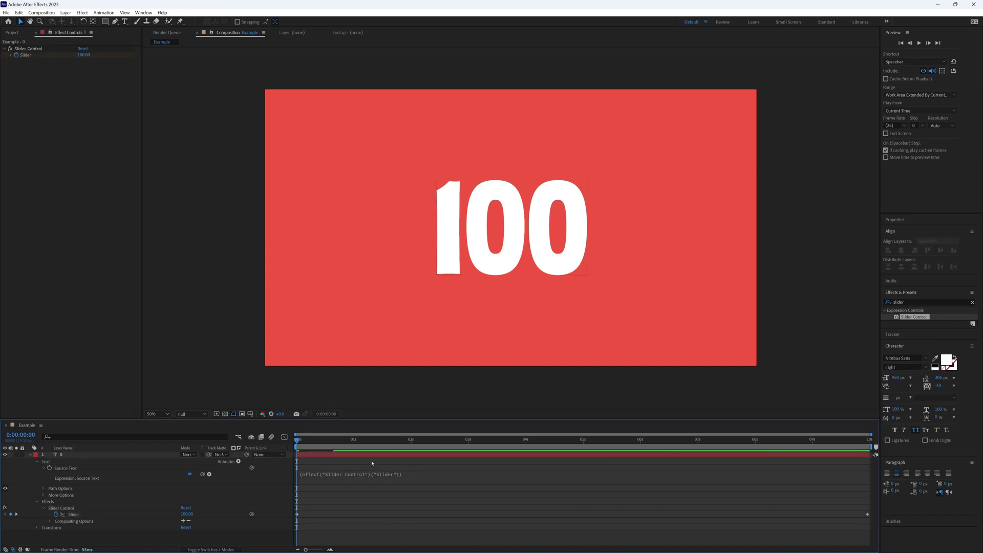
pyautogui.moveTo(297, 439); pyautogui.dragTo(192, 452)
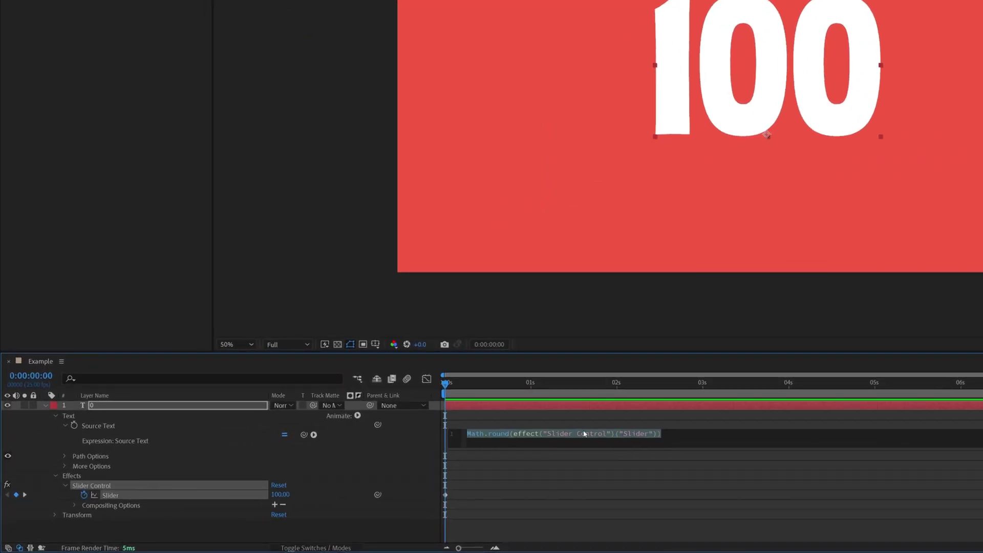
# - Replace the expression with effect("Slider Control")("Slider").value.toFixed(2) so it shows 100.00
pyautogui.press('BackSpace')
pyautogui.moveTo(302, 435); pyautogui.dragTo(130, 494)
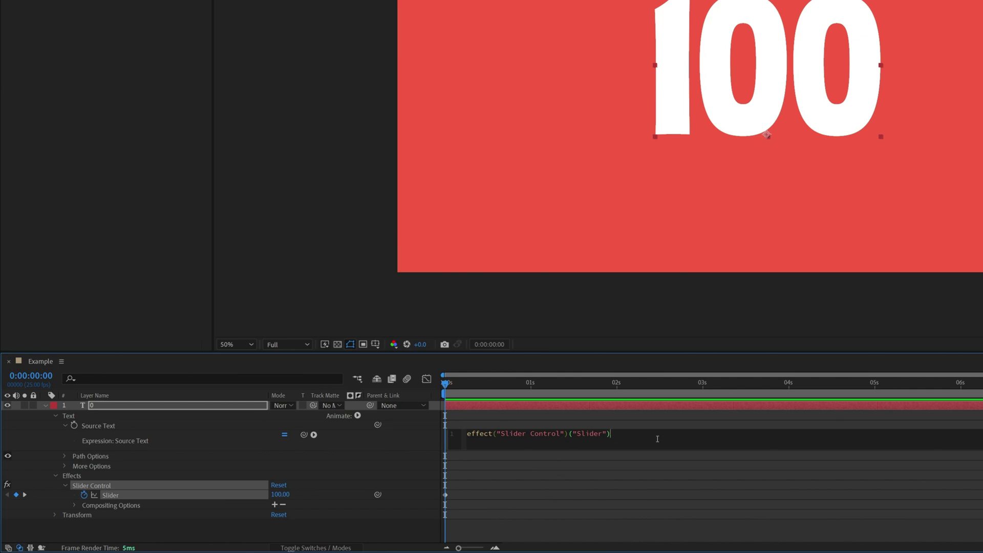
pyautogui.write('.va')
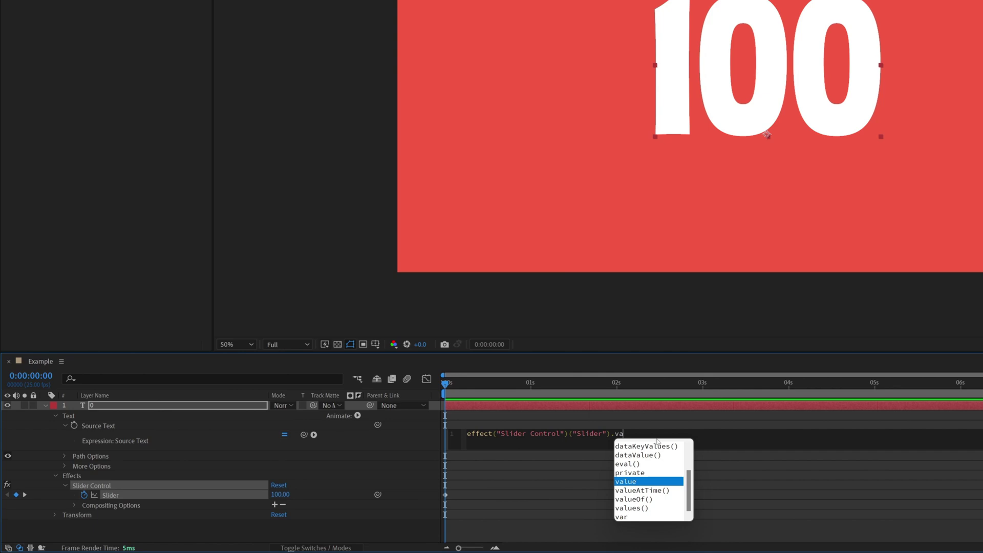
pyautogui.write('lue.t')
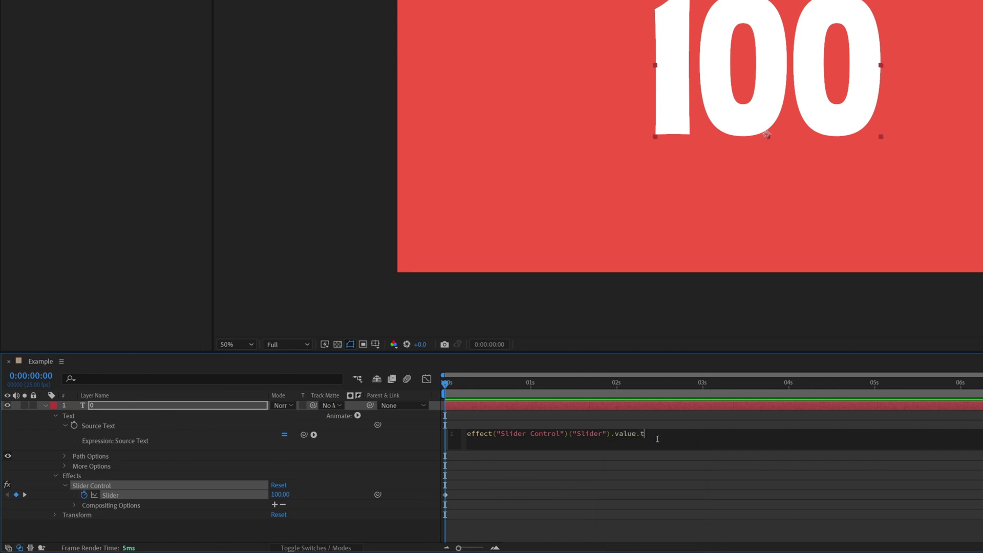
pyautogui.write('oFixed')
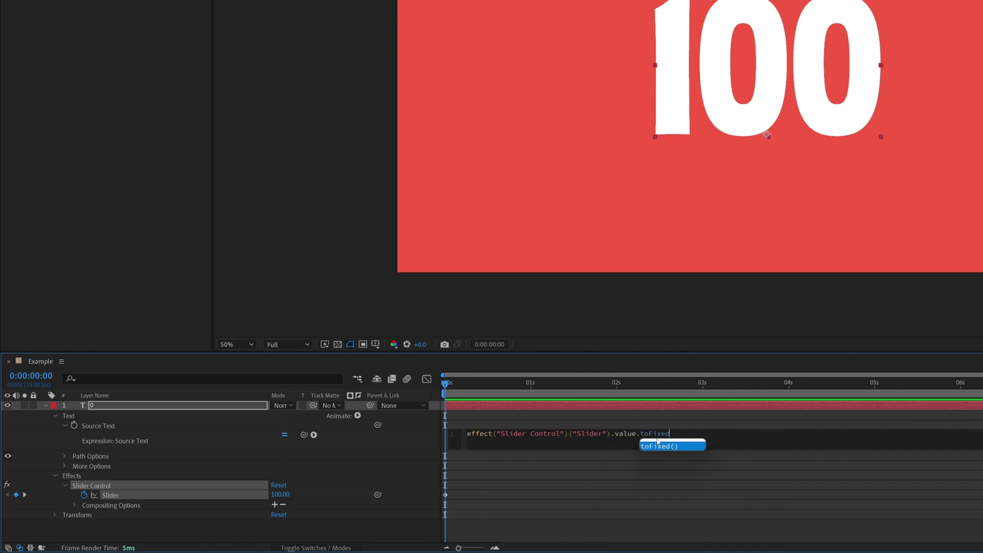
pyautogui.click(658, 444)
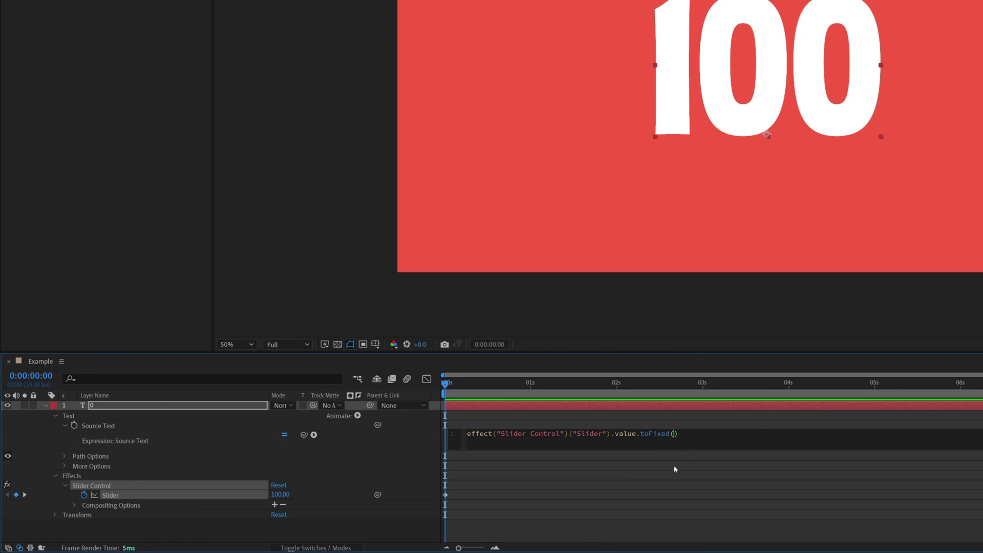
pyautogui.write('2')
pyautogui.click(729, 408)
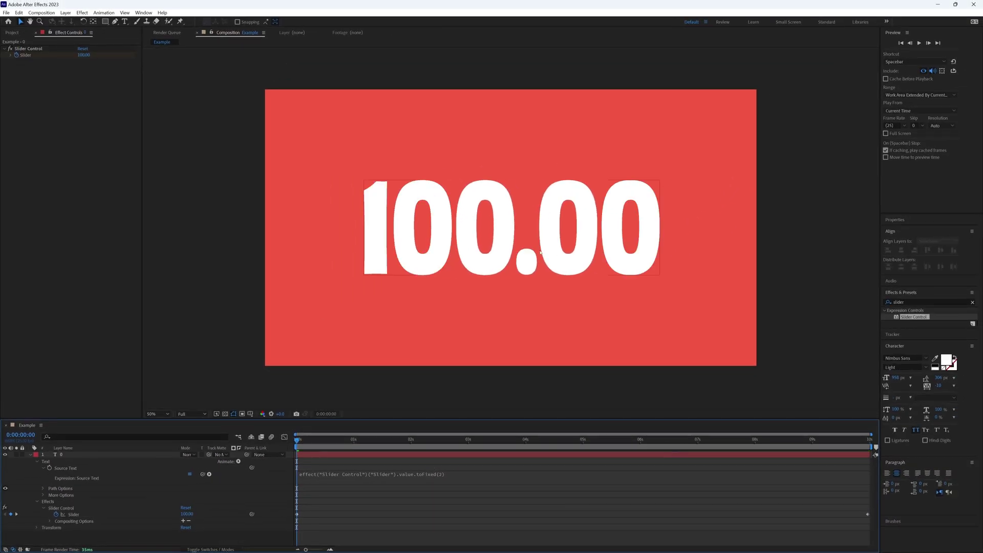
# - Preview the two-decimal countdown from 100.00 on the text layer
pyautogui.click(69, 455)
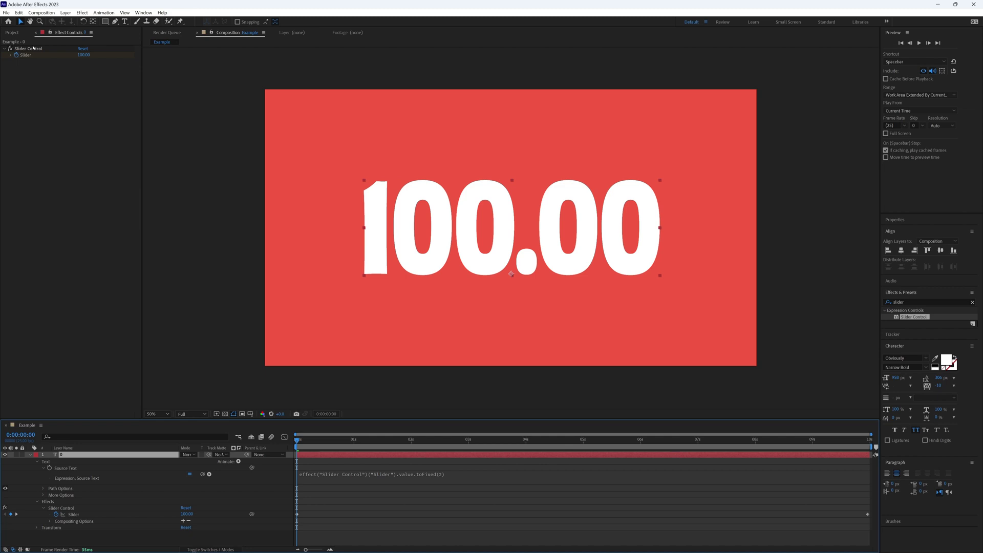
pyautogui.press('space')
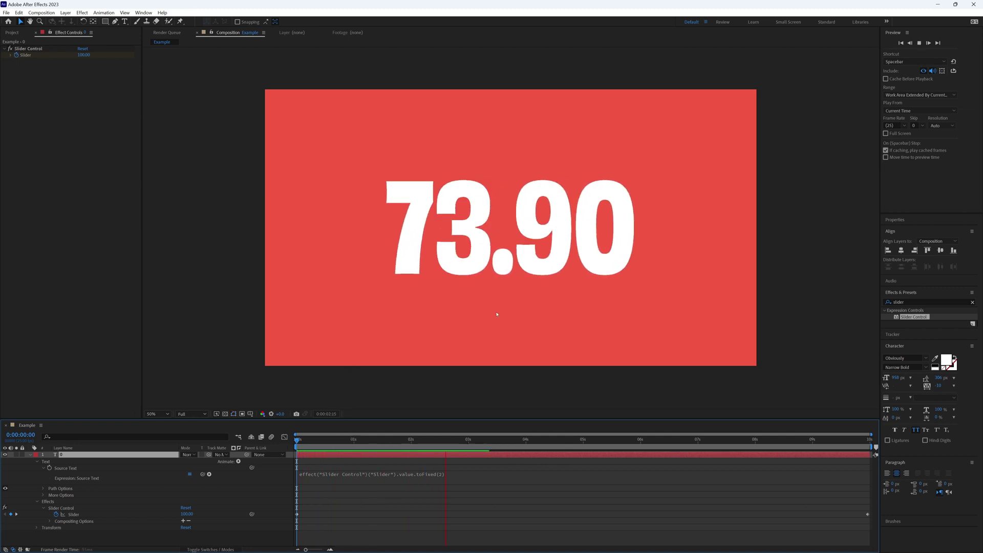
pyautogui.press('space')
# - Try toFixed(1) for one decimal place, preview it, then undo back to two decimals
pyautogui.click(453, 476)
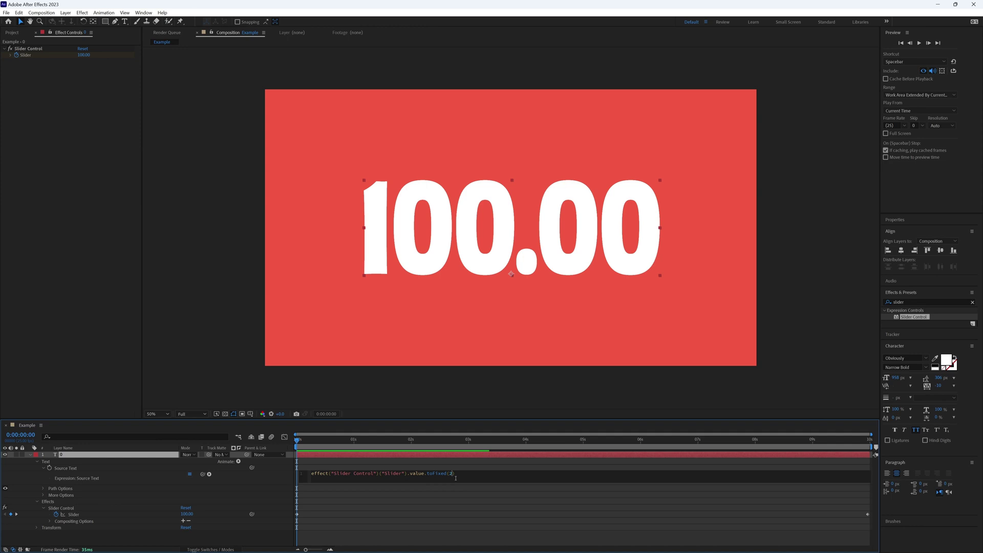
pyautogui.write('1')
pyautogui.click(367, 465)
pyautogui.press('space')
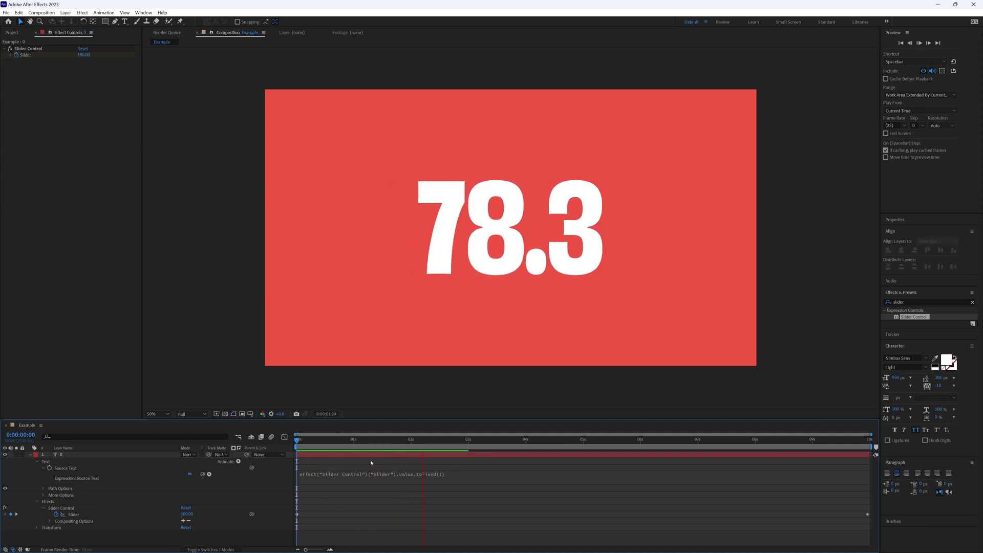
pyautogui.hotkey('ctrl', 'z')
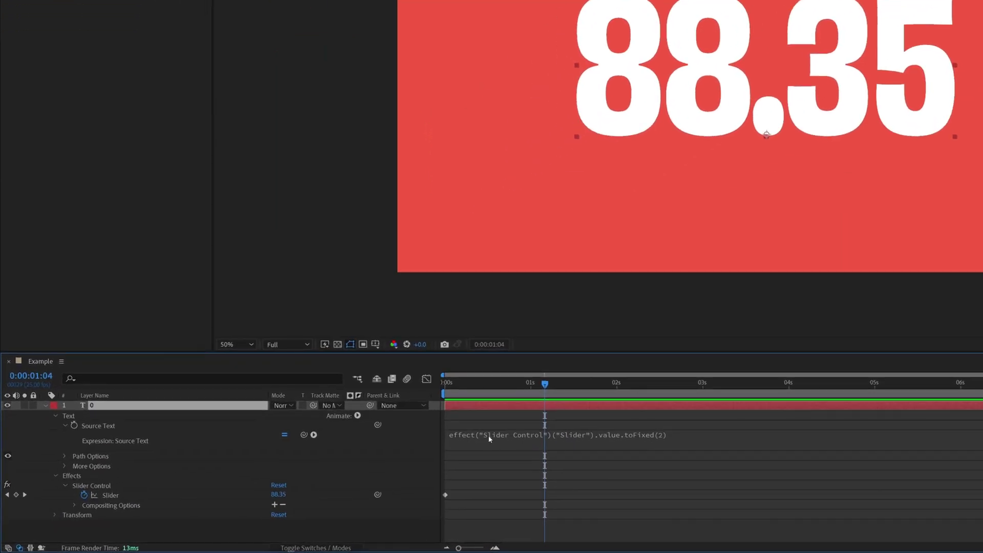
# - Prefix the Source Text expression with "£"+ so the counter reads £88.35
pyautogui.click(489, 437)
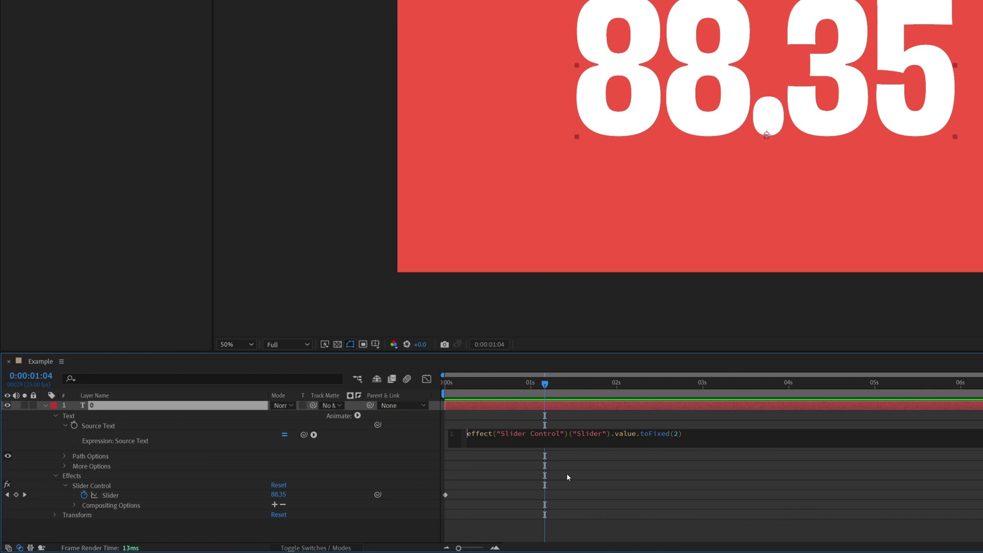
pyautogui.write('"')
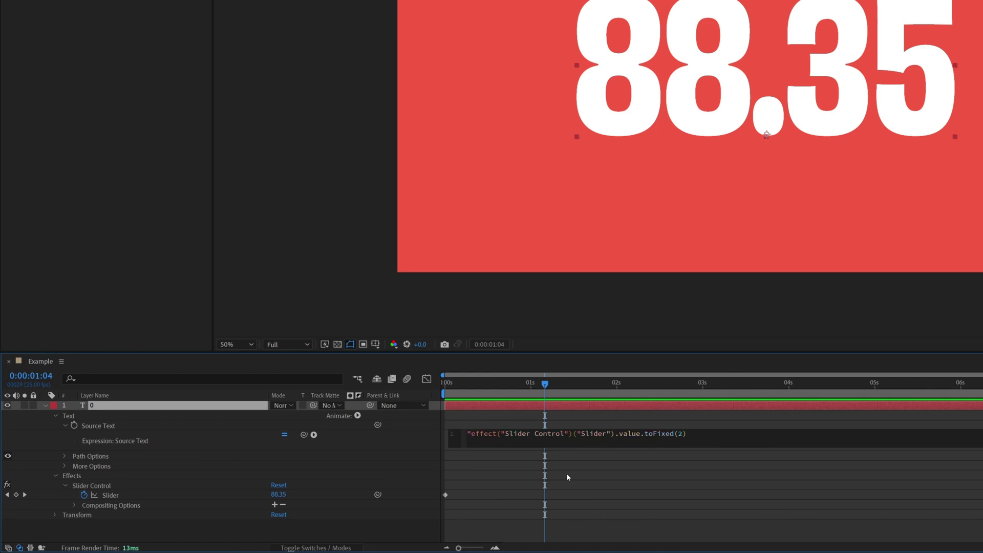
pyautogui.write('$')
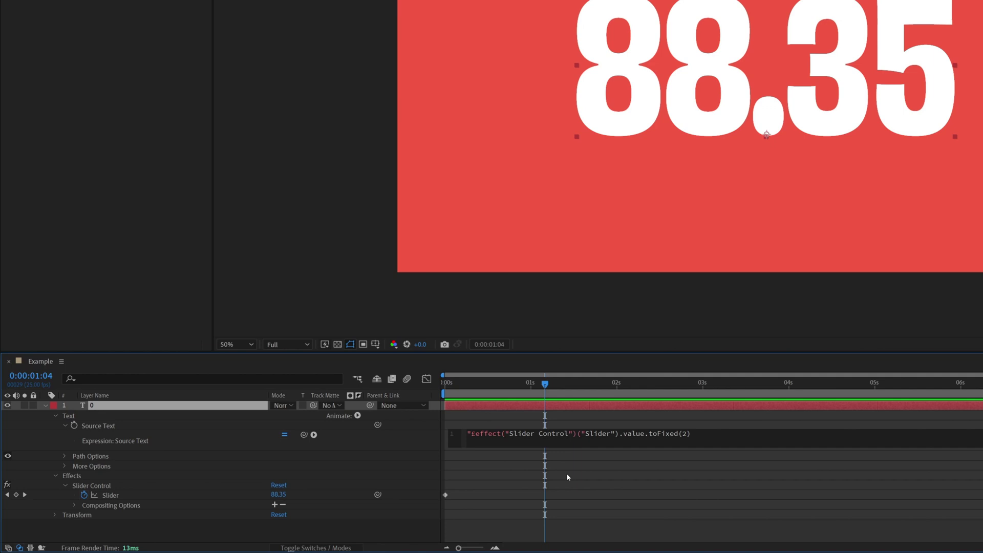
pyautogui.write('"')
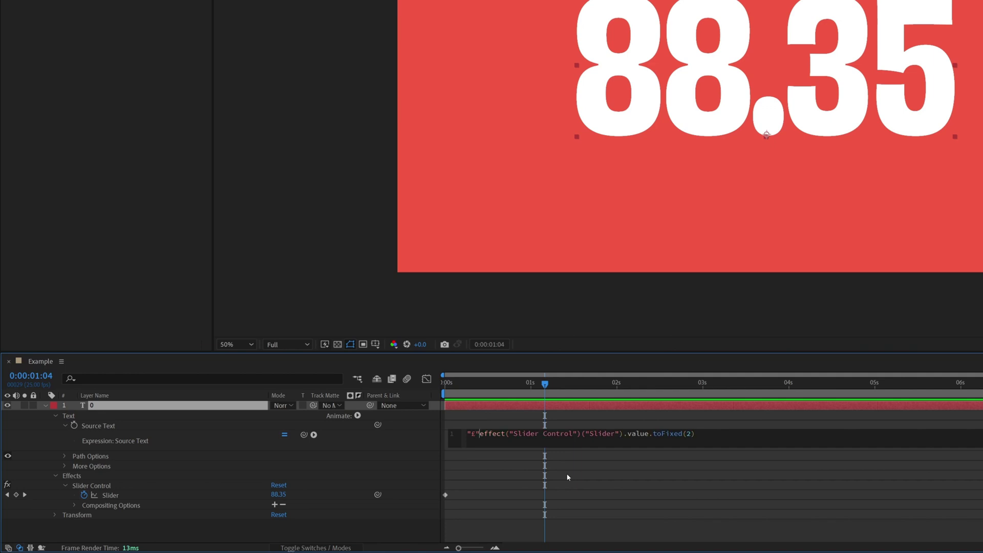
pyautogui.write('+')
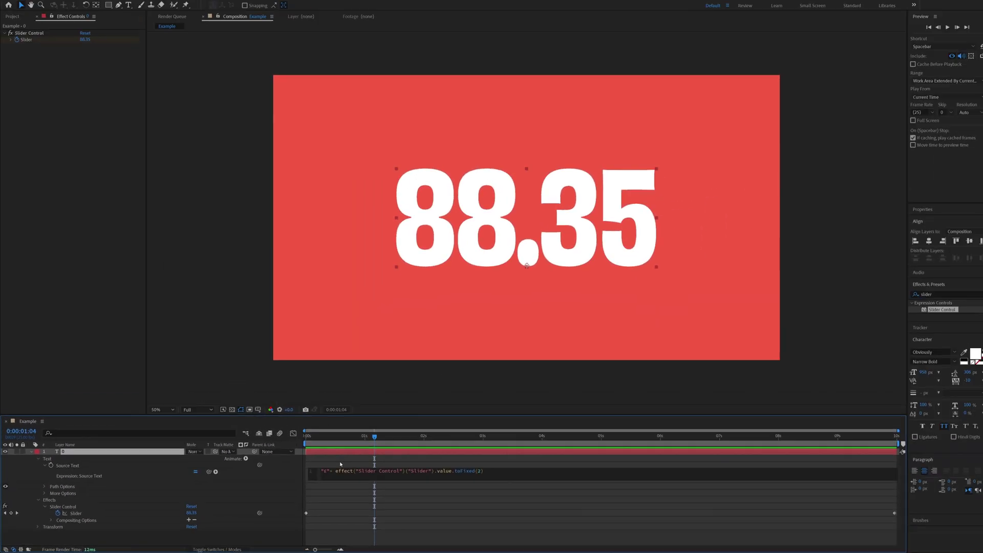
pyautogui.click(585, 81)
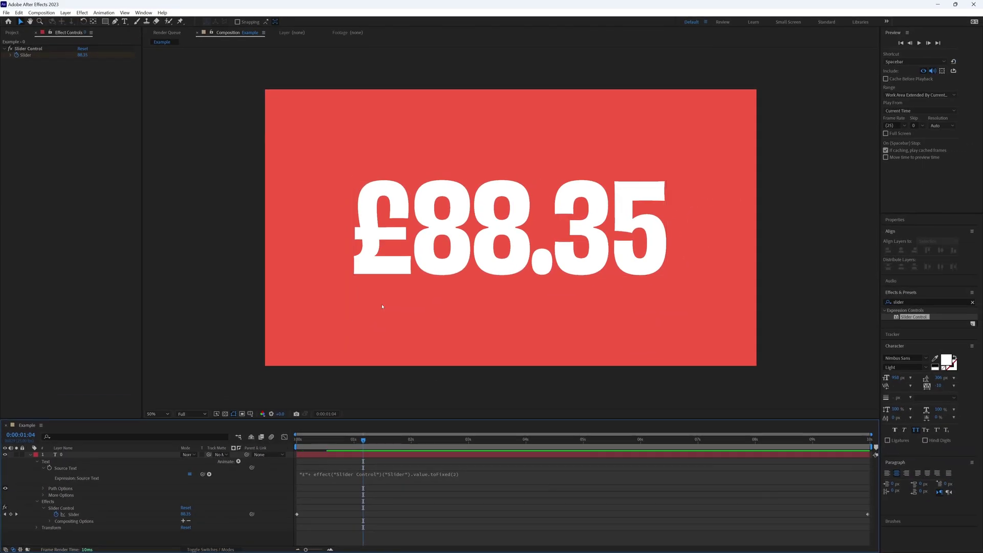
# - Append +"!" to the expression so it reads £88.35!, and preview the countdown
pyautogui.click(482, 476)
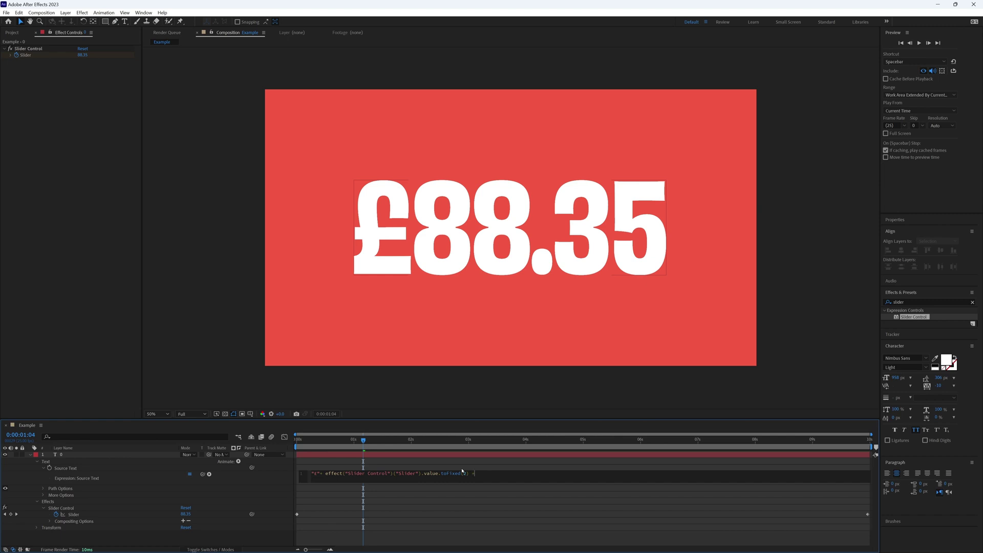
pyautogui.write('+"!')
pyautogui.click(489, 465)
pyautogui.press('space')
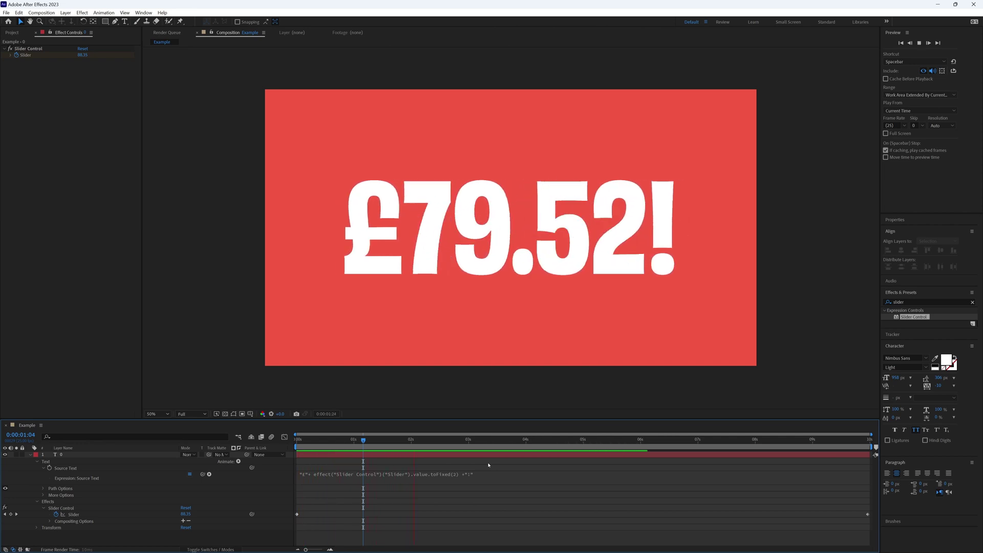
pyautogui.press('space')
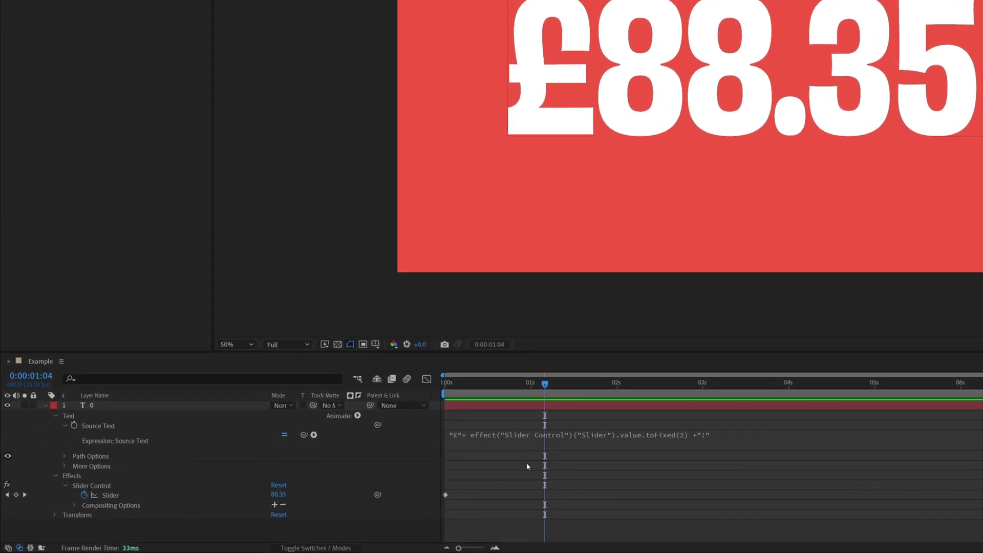
# - Replace the expression with Math.round(effect("Slider Control")("Slider")) so the counter shows 88
pyautogui.click(501, 440)
pyautogui.press('BackSpace')
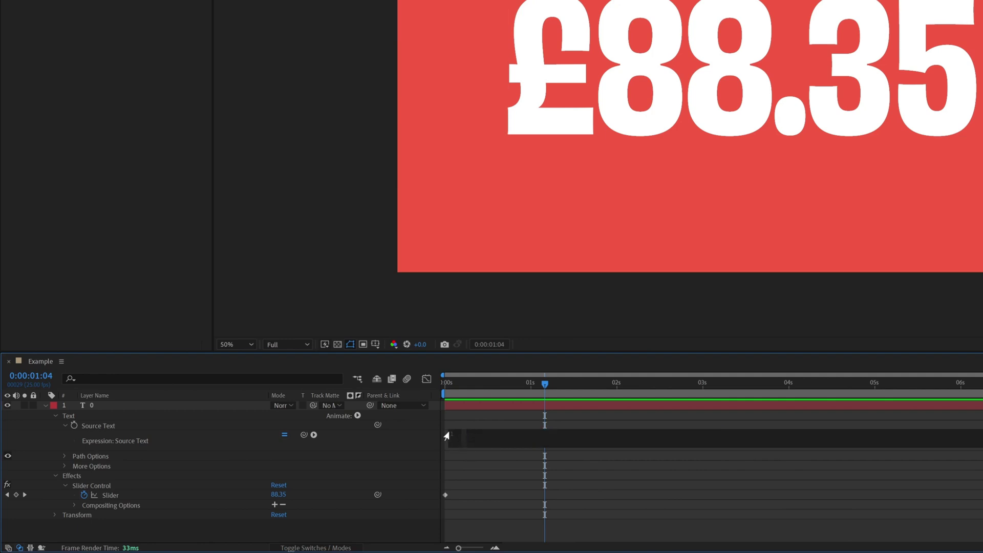
pyautogui.write('Ma')
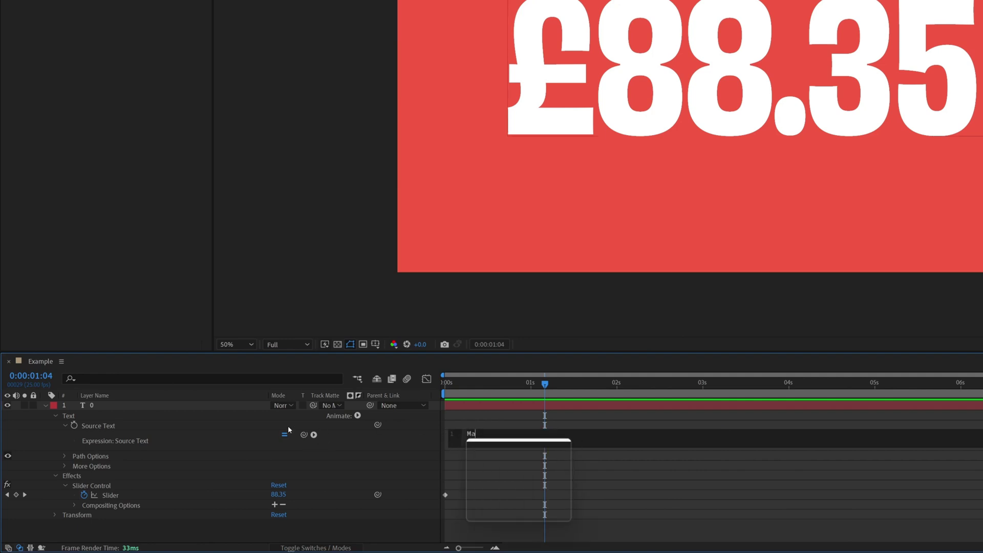
pyautogui.write('th.round')
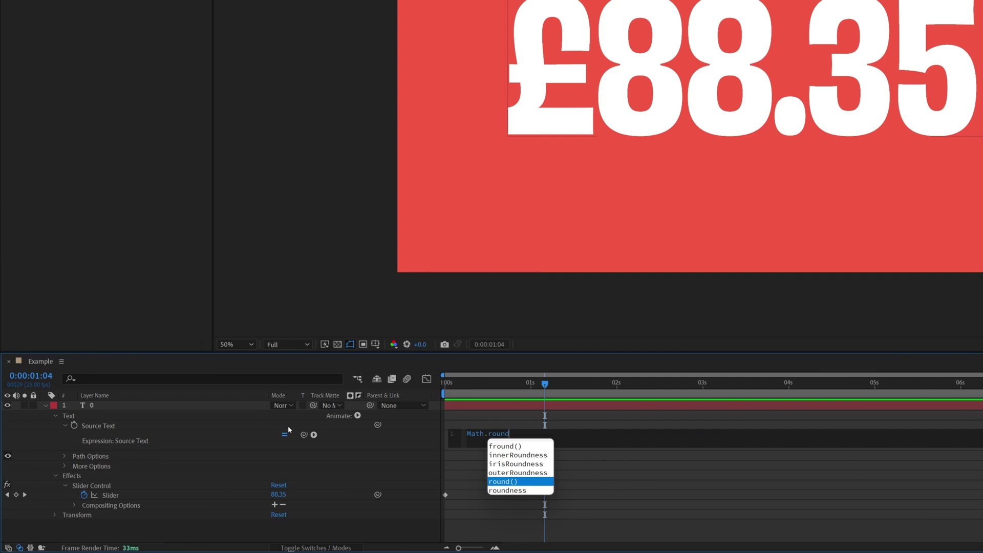
pyautogui.press('Return')
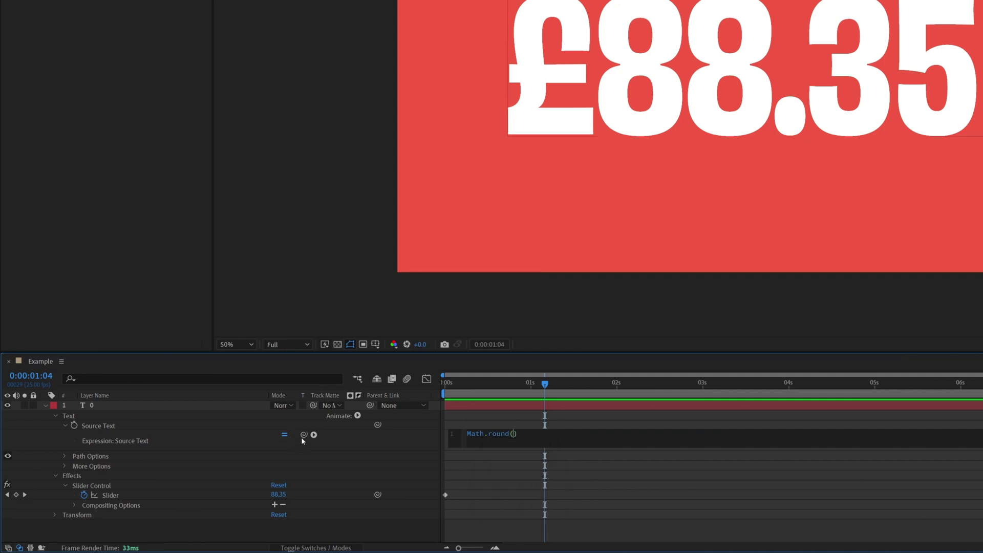
pyautogui.moveTo(304, 435); pyautogui.dragTo(131, 498)
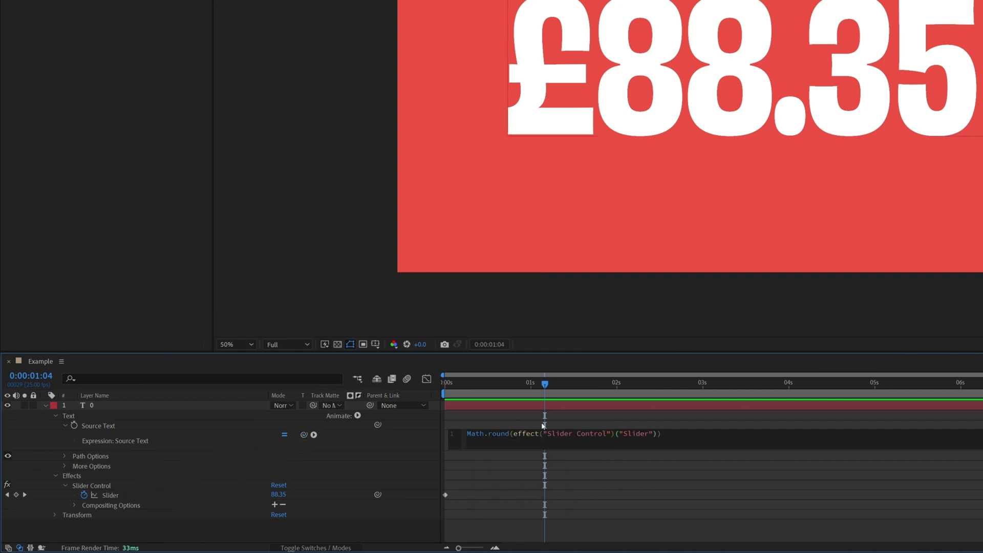
pyautogui.click(192, 492)
# - Delete the Slider's keyframes and set it to a fixed value of 10
pyautogui.click(88, 496)
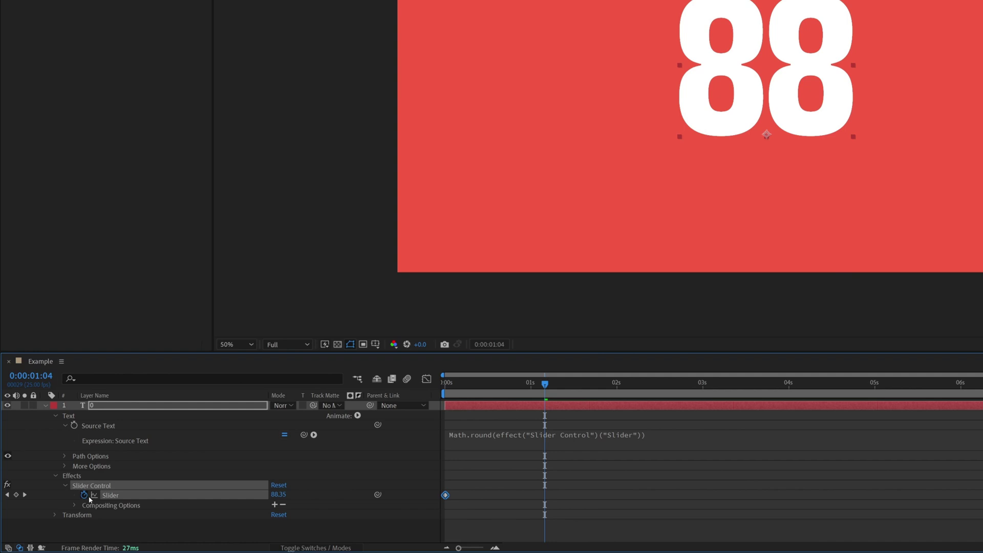
pyautogui.click(84, 494)
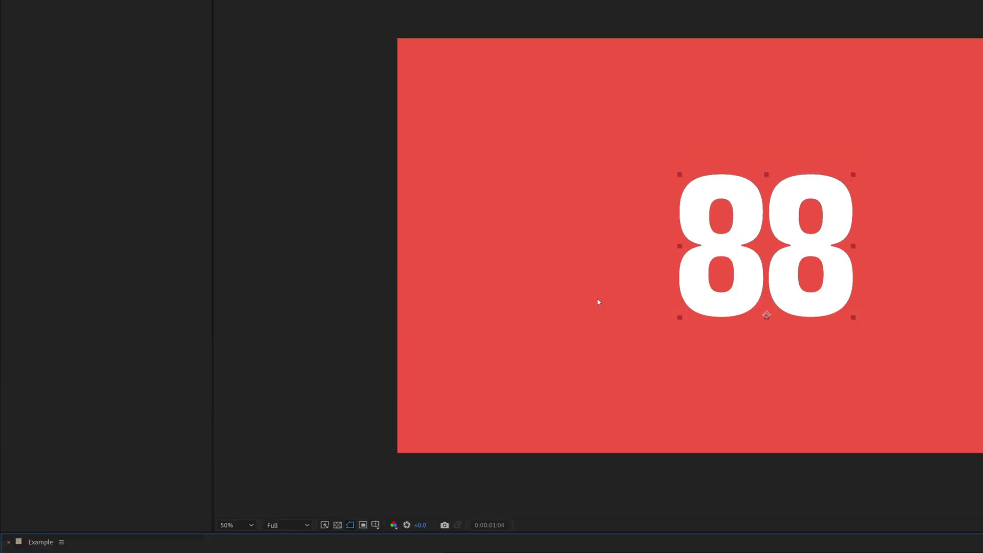
pyautogui.click(128, 83)
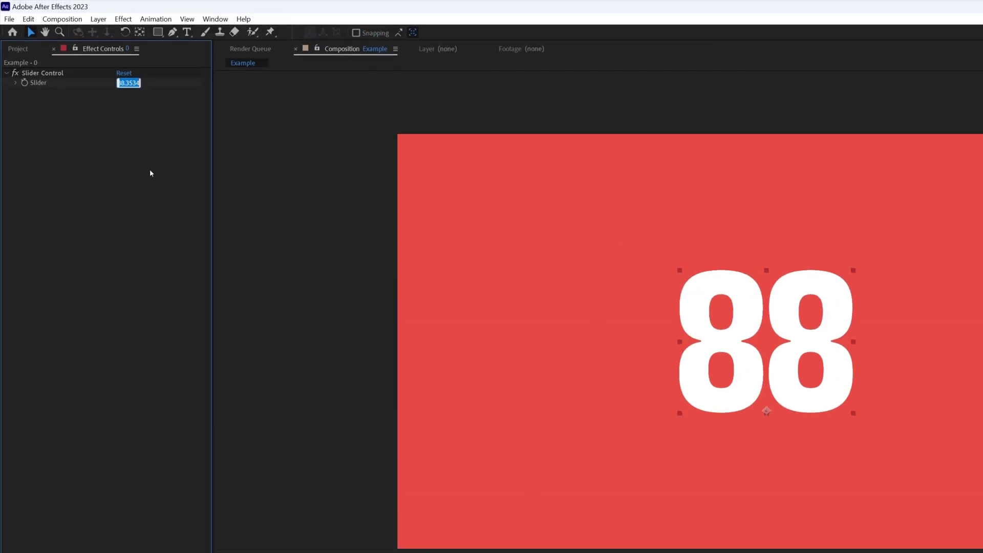
pyautogui.click(120, 83)
pyautogui.write('10')
pyautogui.press('Return')
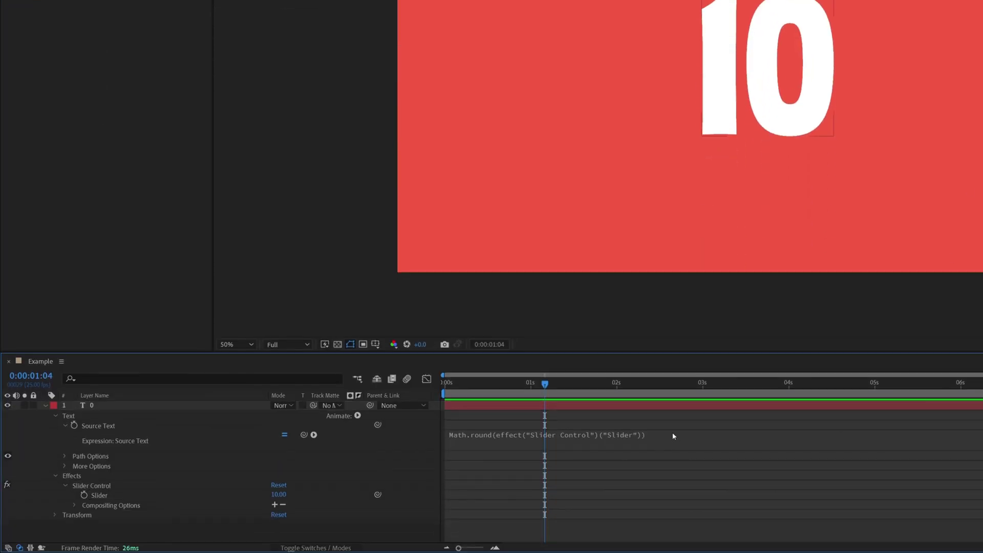
# - Make the Source Text expression subtract time from the slider value, then play the preview
pyautogui.click(678, 441)
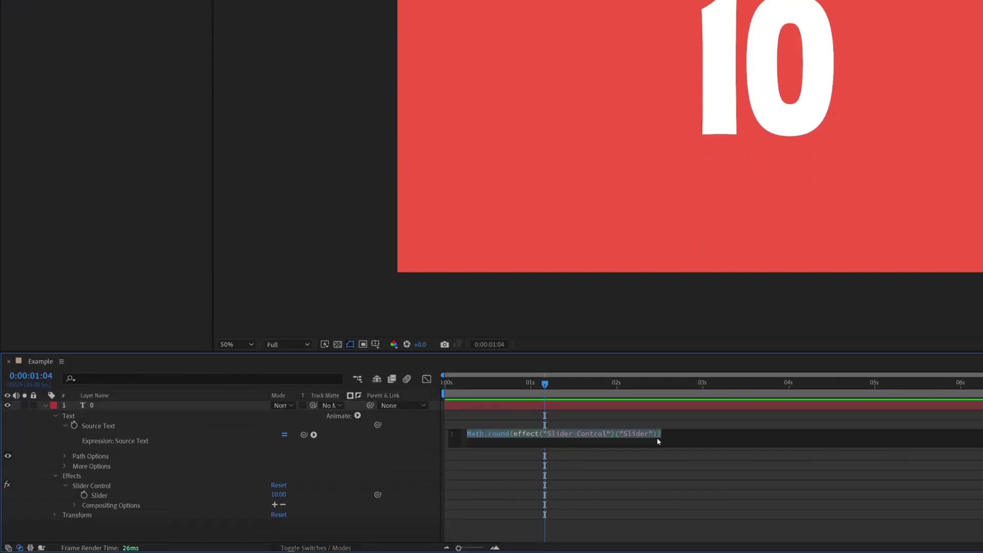
pyautogui.click(656, 435)
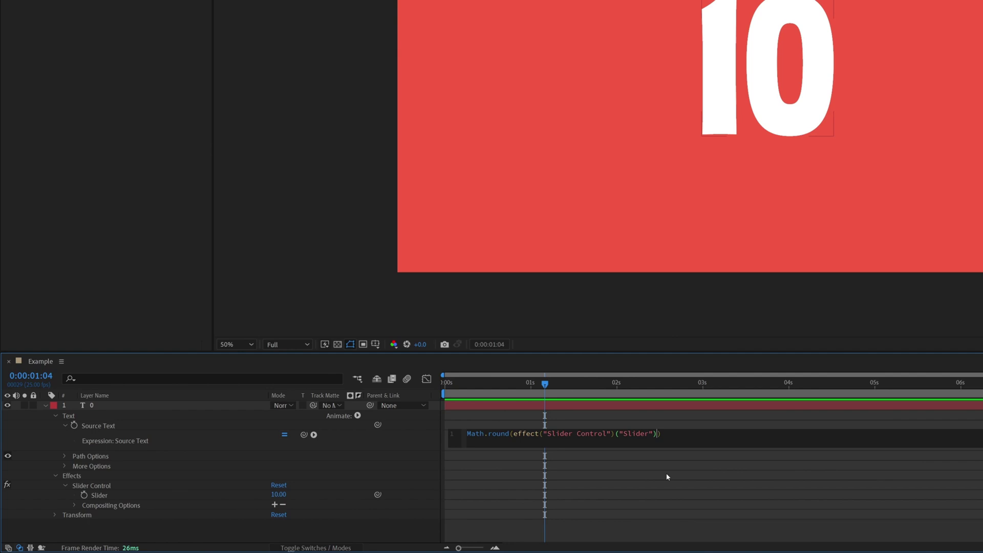
pyautogui.write('-time')
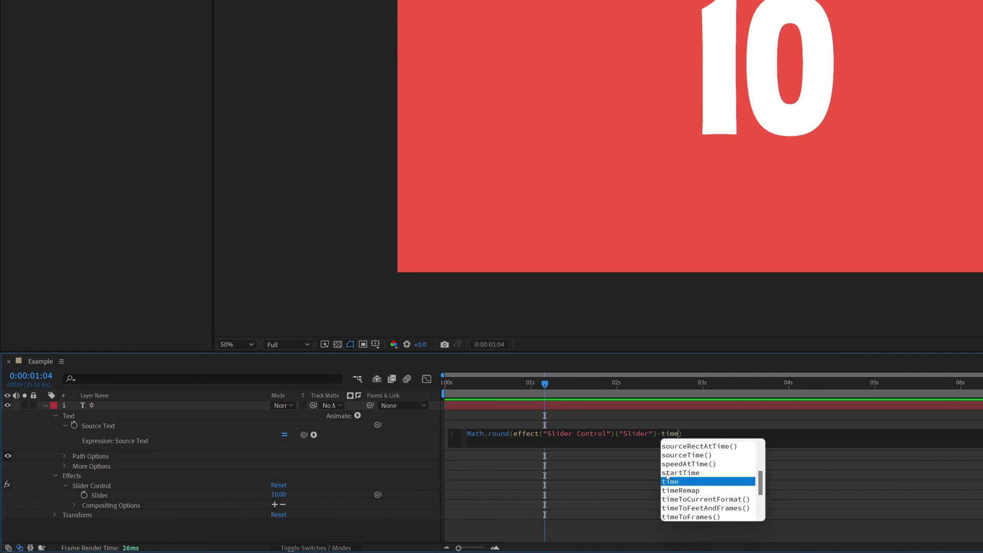
pyautogui.click(675, 425)
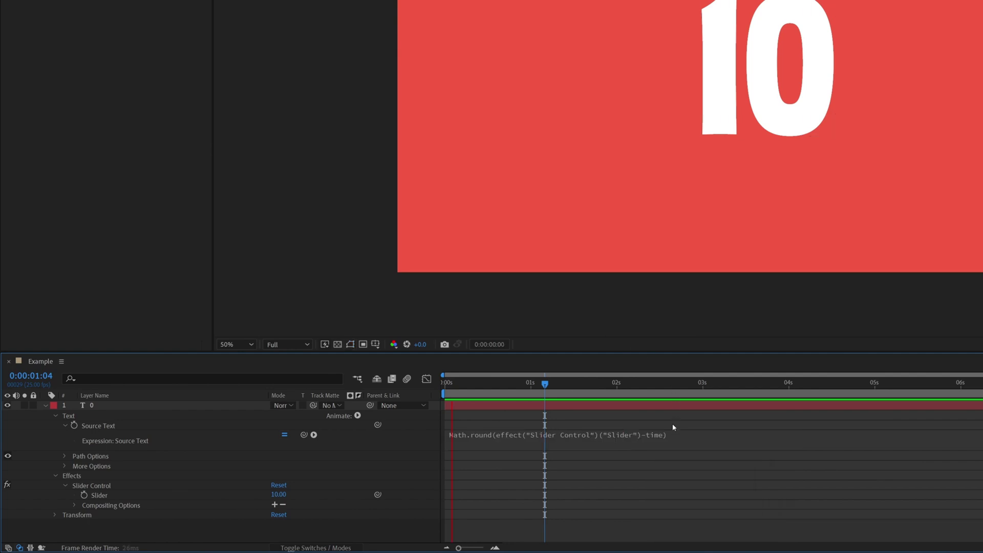
pyautogui.press('space')
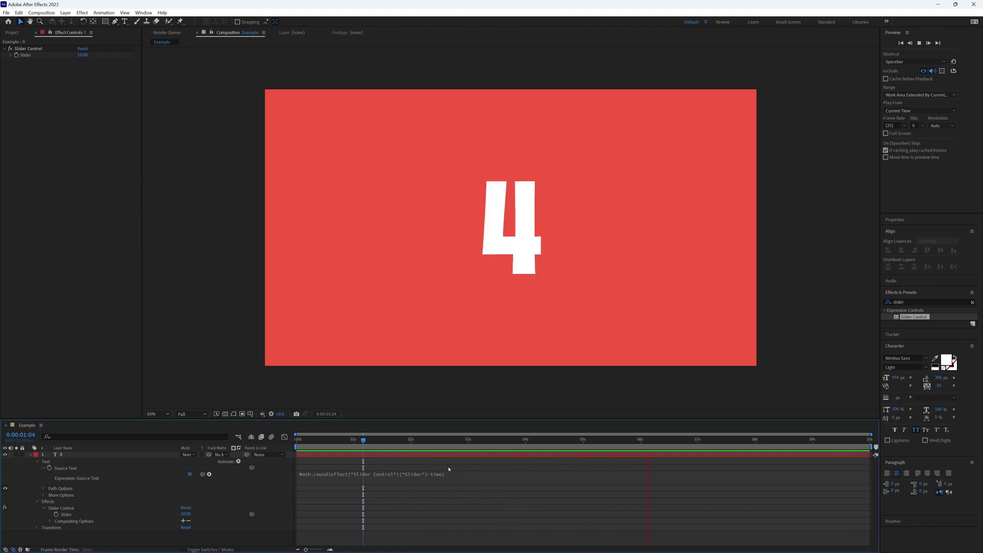
# - Scrub the playhead back to the first frames, where the counter reads 10
pyautogui.moveTo(310, 440); pyautogui.dragTo(323, 455)
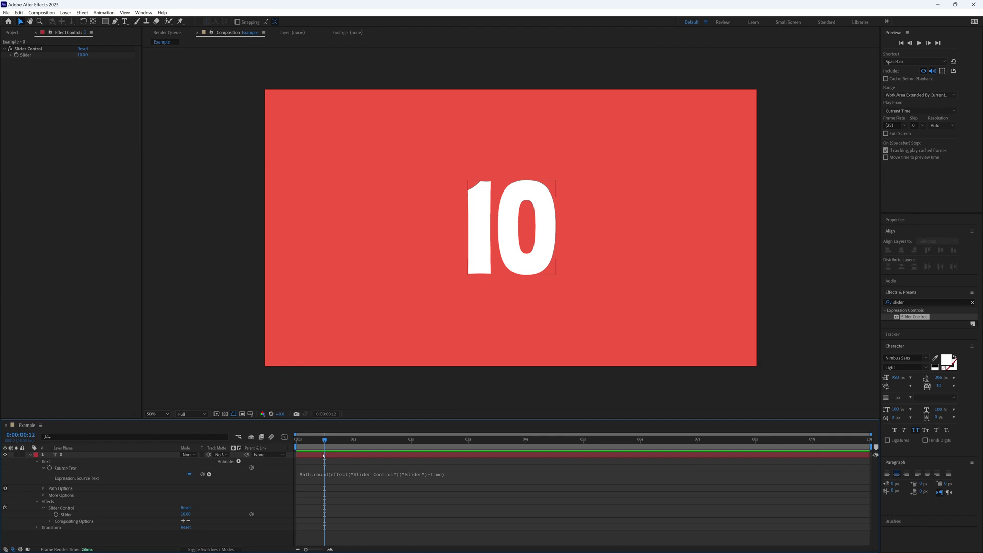
pyautogui.moveTo(323, 456); pyautogui.dragTo(317, 455)
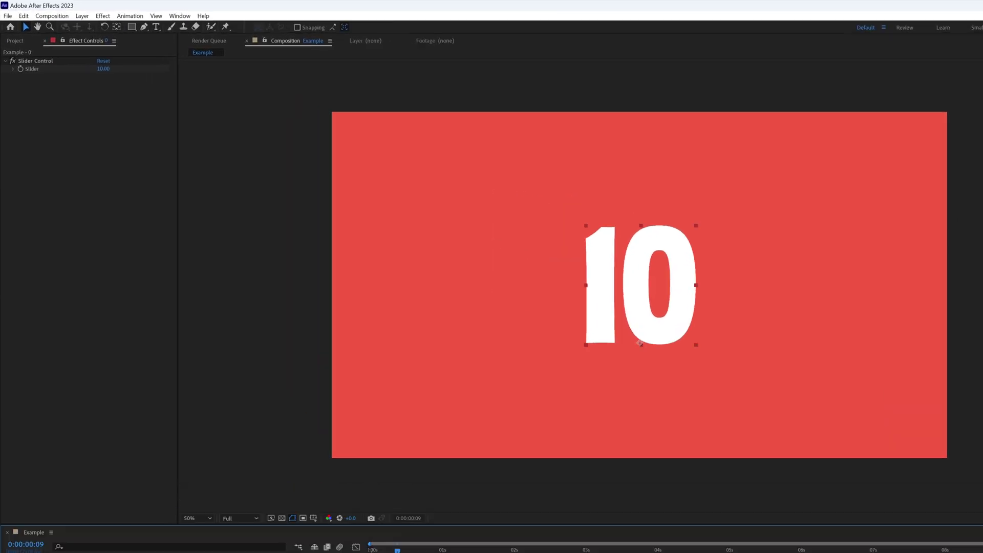
pyautogui.click(104, 68)
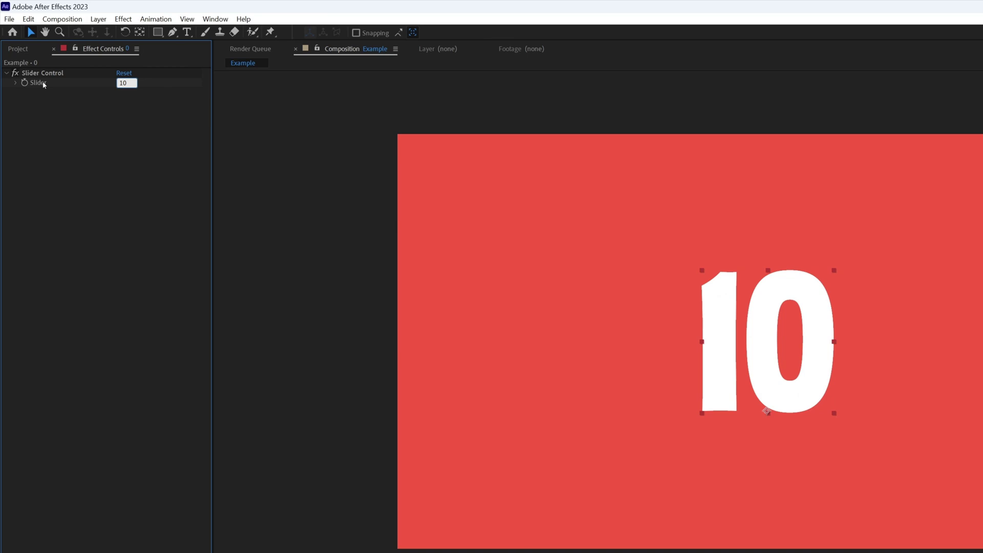
pyautogui.write('.49')
pyautogui.press('Return')
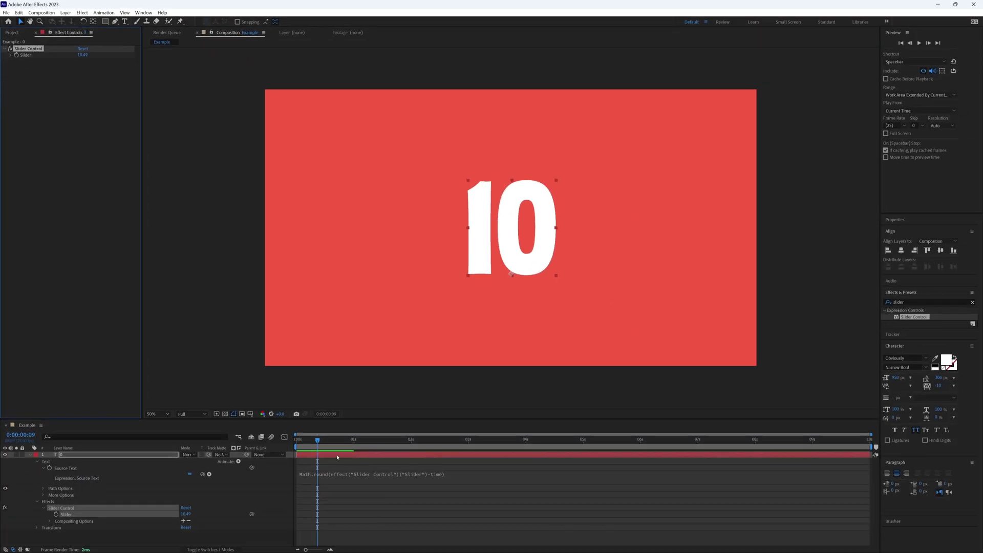
pyautogui.press('space')
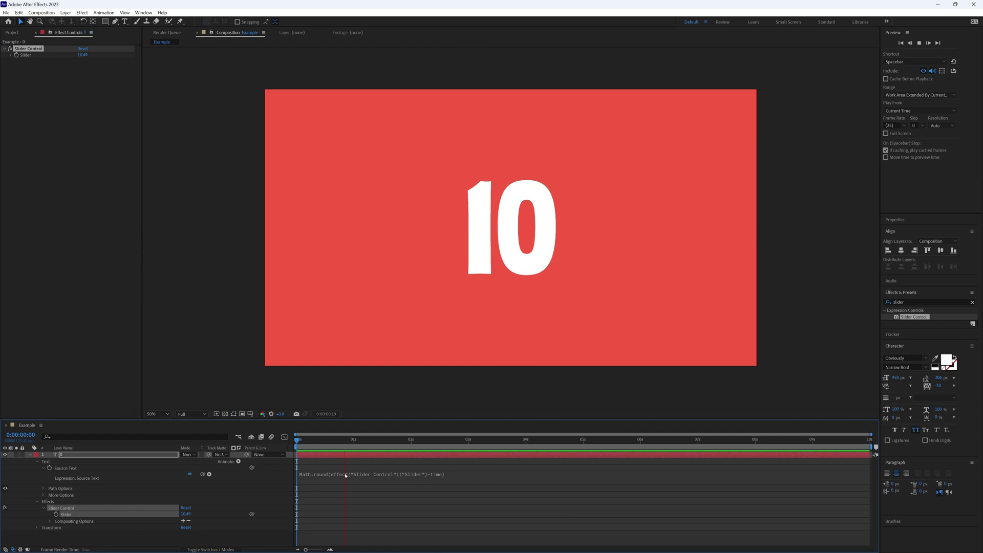
pyautogui.moveTo(337, 444)
pyautogui.mouseDown()
pyautogui.moveTo(350, 444)
pyautogui.moveTo(338, 444)
pyautogui.mouseUp()
pyautogui.click(85, 53)
pyautogui.write('10')
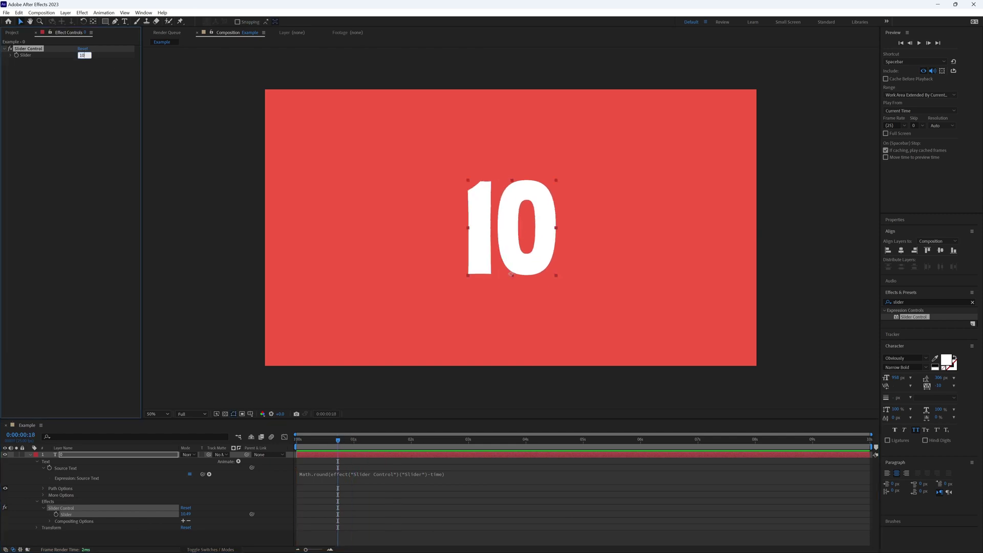
pyautogui.press('Return')
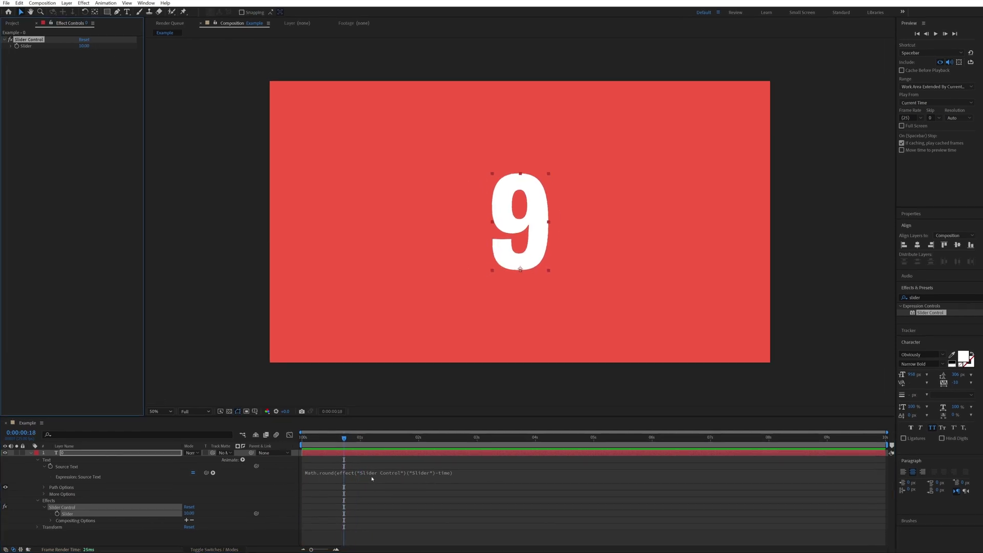
# - Insert +0.49 after the slider reference in the Source Text expression so the countdown starts on 10
pyautogui.click(372, 477)
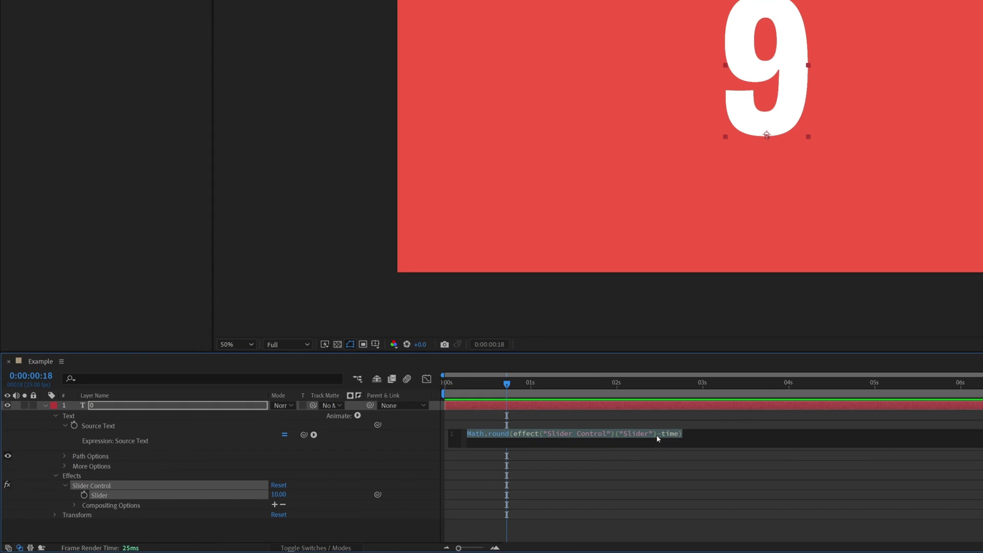
pyautogui.click(658, 437)
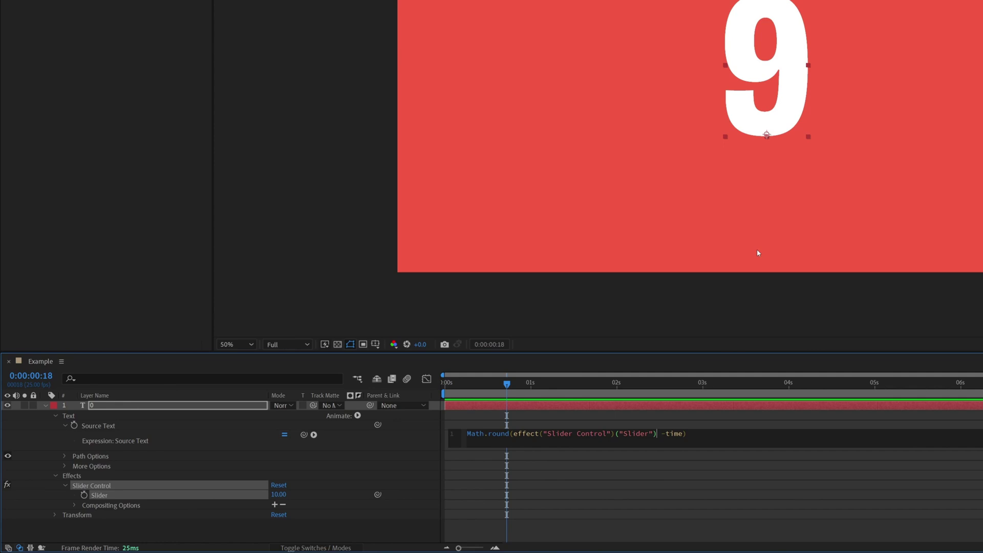
pyautogui.write('+0.49')
pyautogui.click(736, 422)
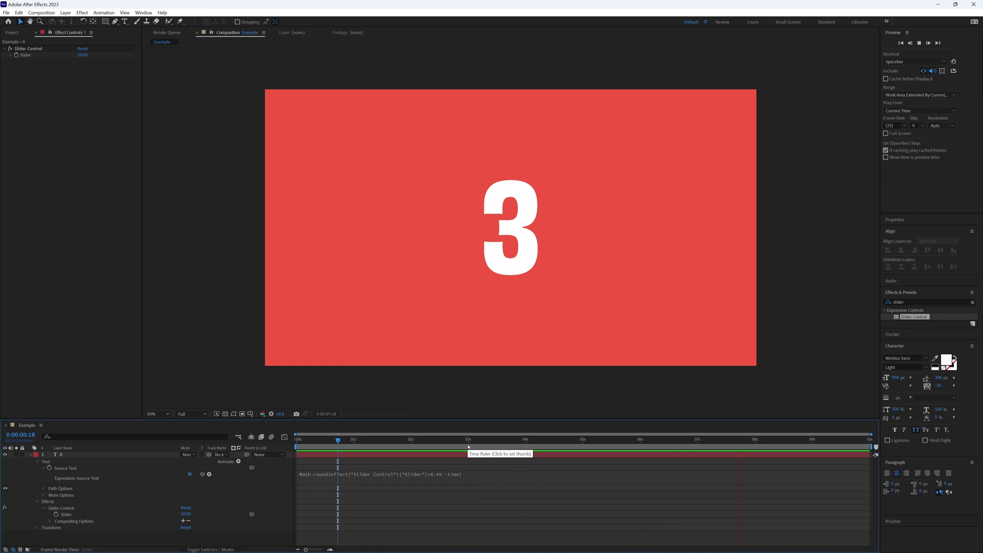
# - Stop playback, delete the Source Text expression so the text shows 0, and start renaming Slider Control
pyautogui.press('space')
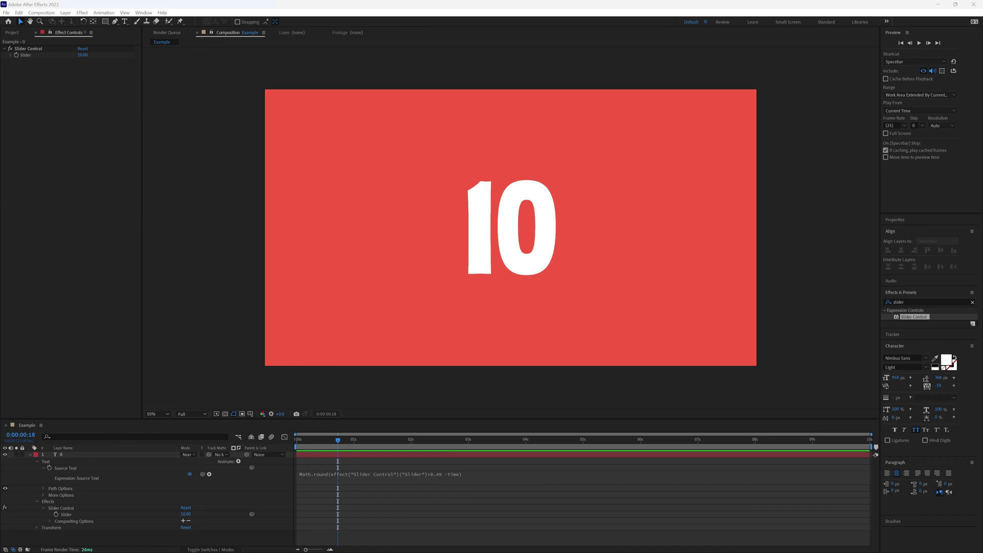
pyautogui.click(330, 455)
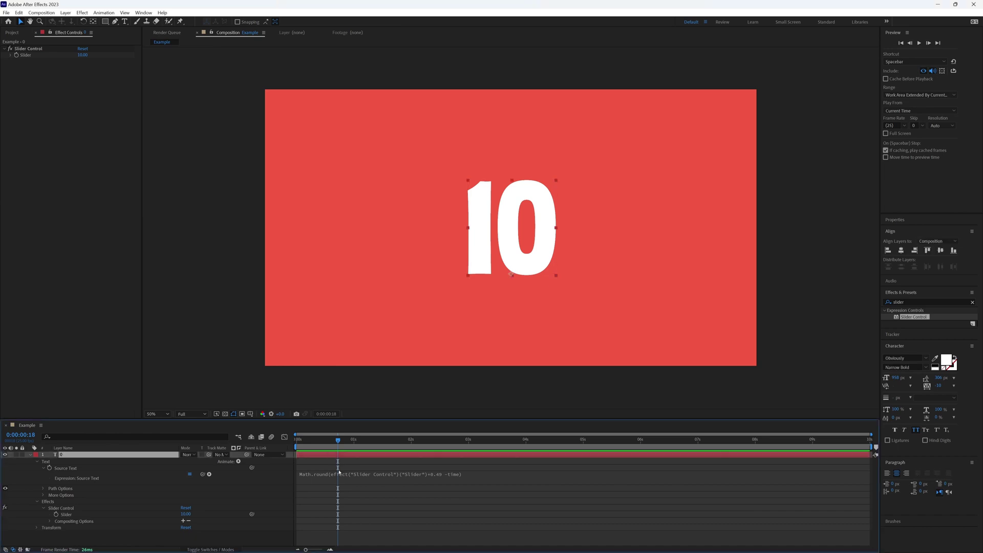
pyautogui.click(343, 474)
pyautogui.press('BackSpace')
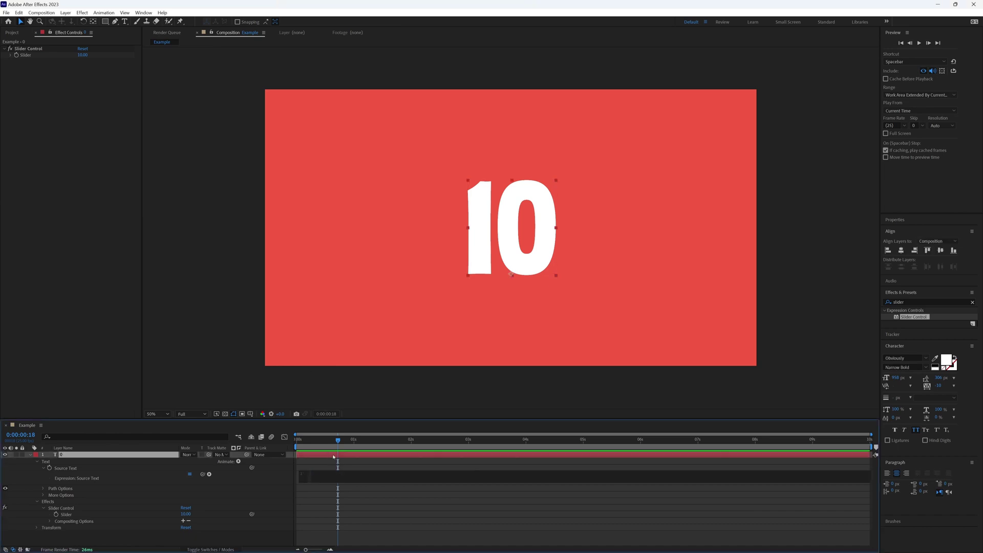
pyautogui.click(224, 467)
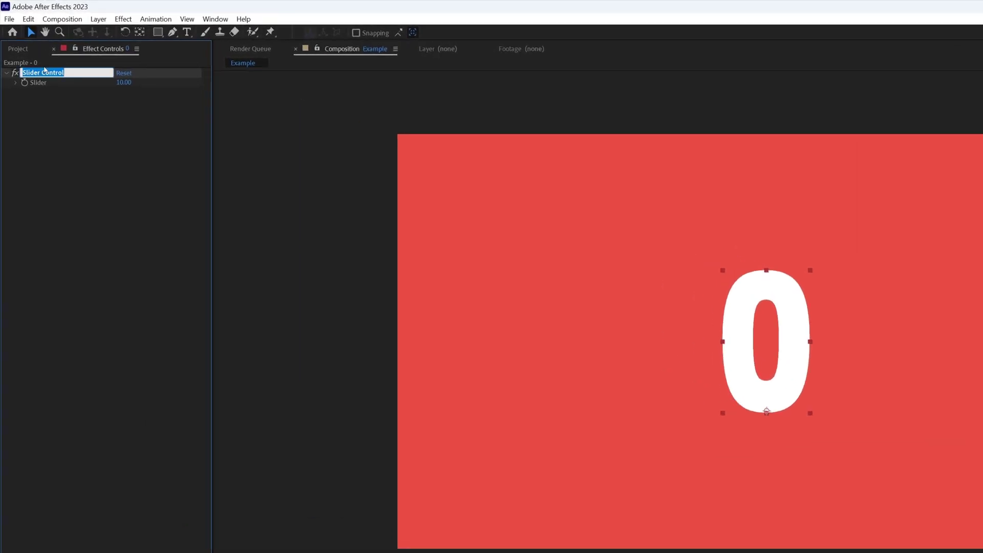
# - Name the slider effect Minutes and add a duplicate named Seconds
pyautogui.write('Minutes')
pyautogui.press('Return')
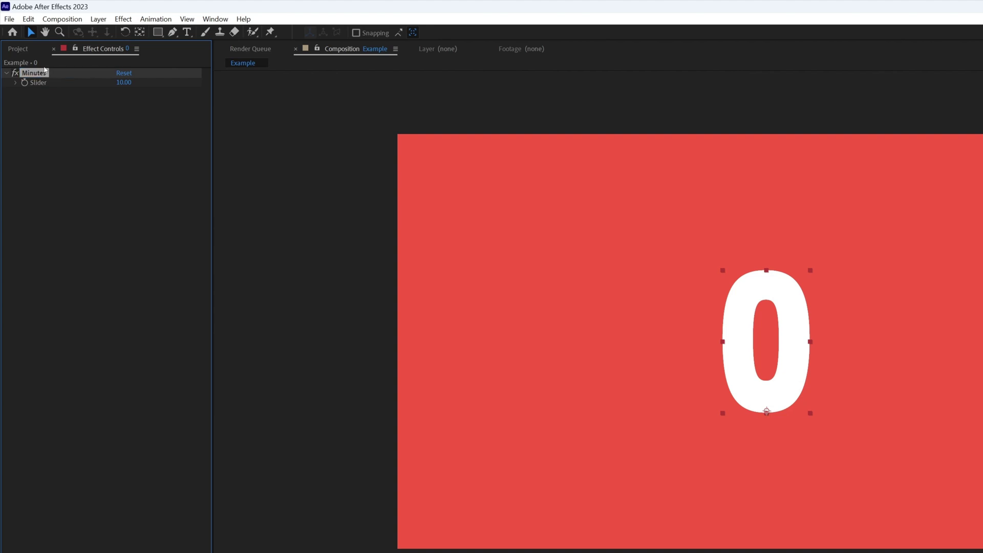
pyautogui.hotkey('ctrl', 'd')
pyautogui.press('Return')
pyautogui.write('Seconds')
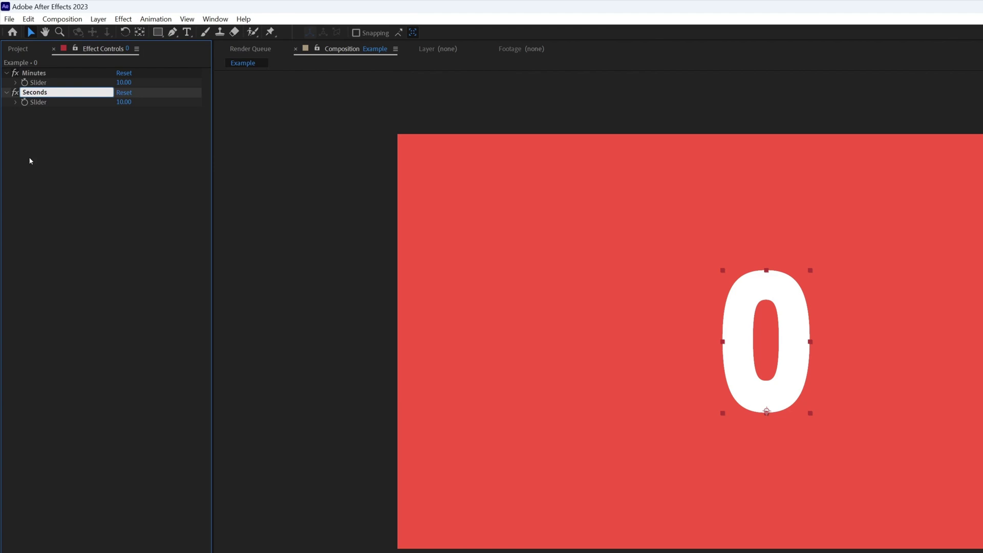
pyautogui.click(49, 73)
pyautogui.click(42, 96)
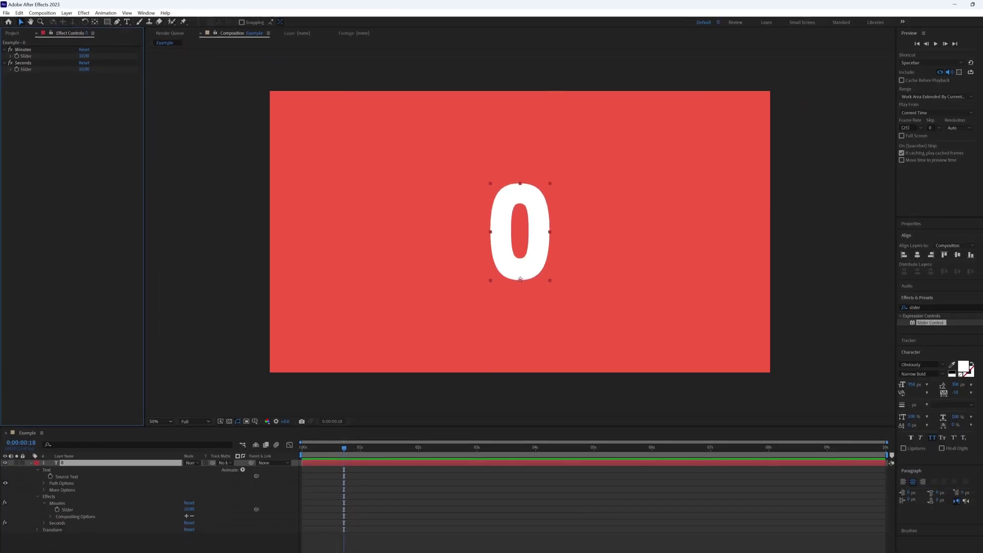
# - Copy the prepared timer expression code from the WordPad notes
pyautogui.hotkey('alt', 'Tab')
pyautogui.moveTo(779, 95); pyautogui.dragTo(410, 89)
pyautogui.moveTo(494, 310); pyautogui.dragTo(399, 193)
pyautogui.hotkey('alt', 'Tab')
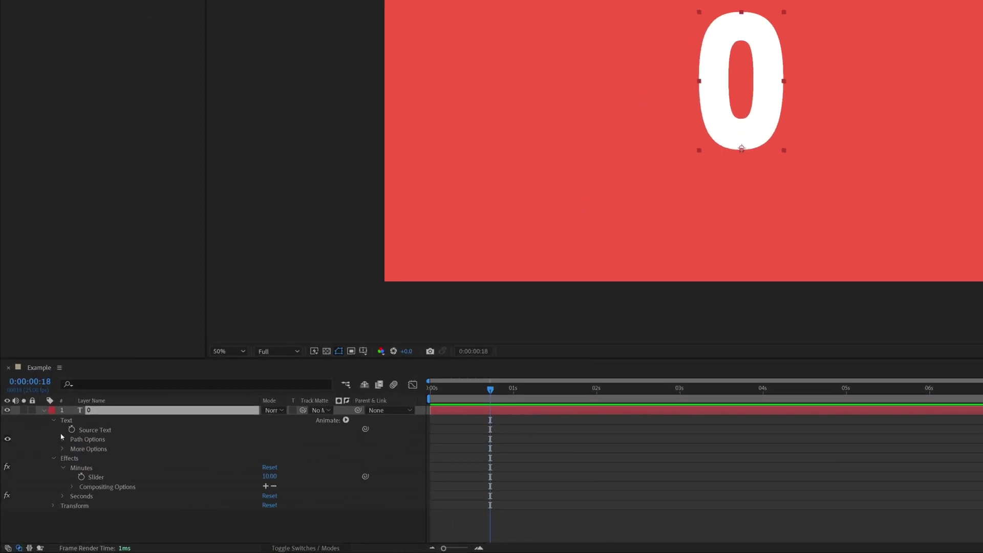
# - Add a Source Text expression and paste in the Minutes and Seconds timer code
pyautogui.keyDown('alt'); pyautogui.click(72, 430); pyautogui.keyUp('alt')
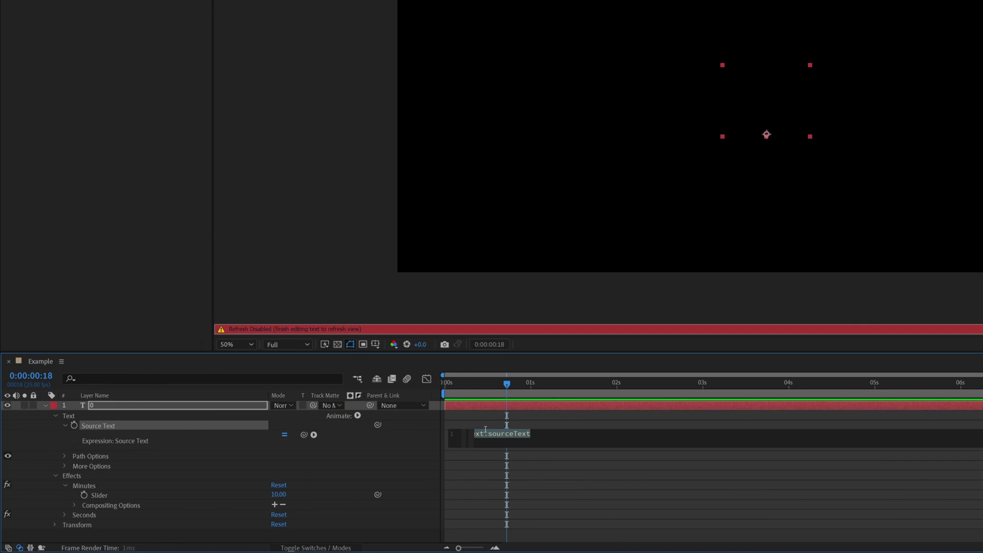
pyautogui.hotkey('ctrl', 'v')
pyautogui.click(487, 419)
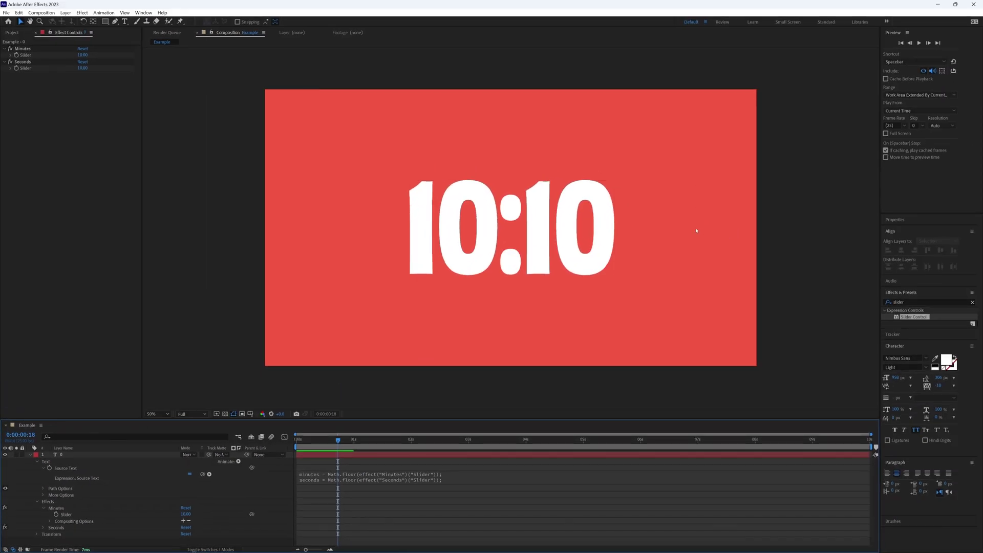
# - Set the Minutes slider to 5 and the Seconds slider to 15
pyautogui.click(83, 55)
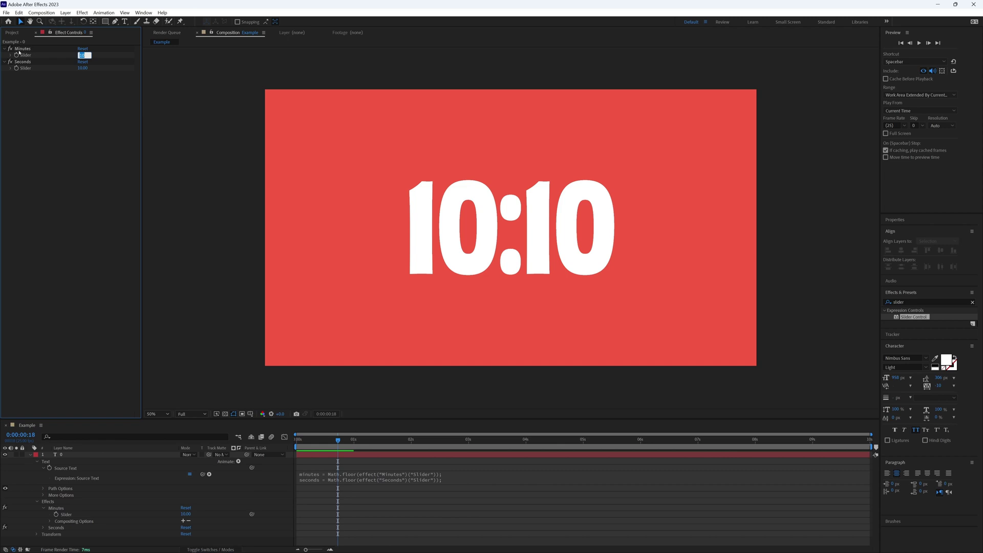
pyautogui.write('5')
pyautogui.press('Tab')
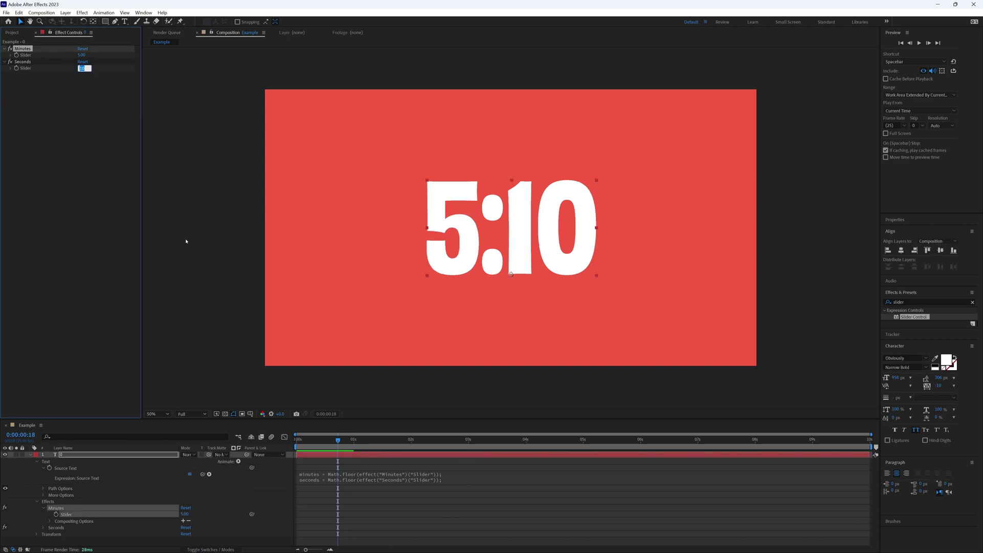
pyautogui.write('15')
pyautogui.press('Return')
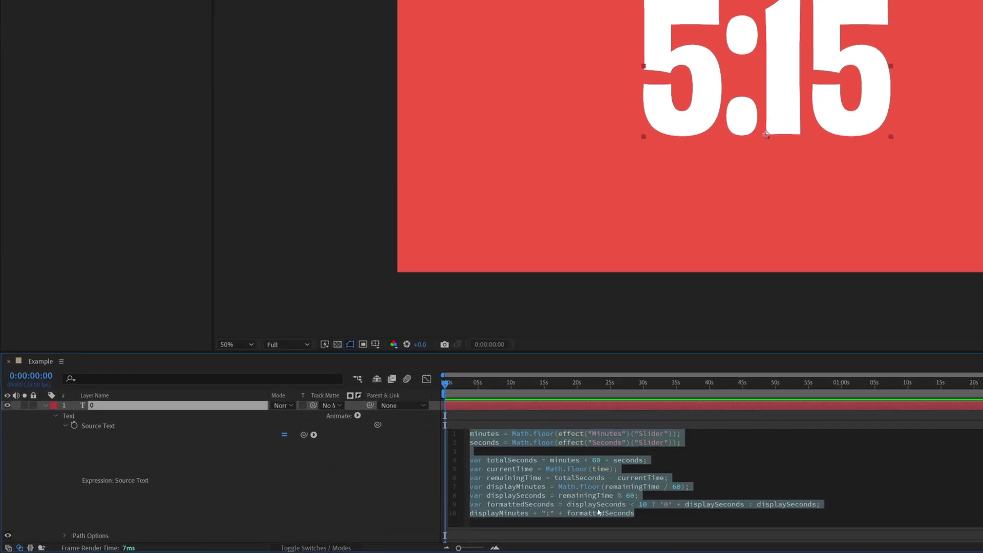
# - Replace the ':' separator with 'm' on line 10 and append 's' after the seconds
pyautogui.click(370, 534)
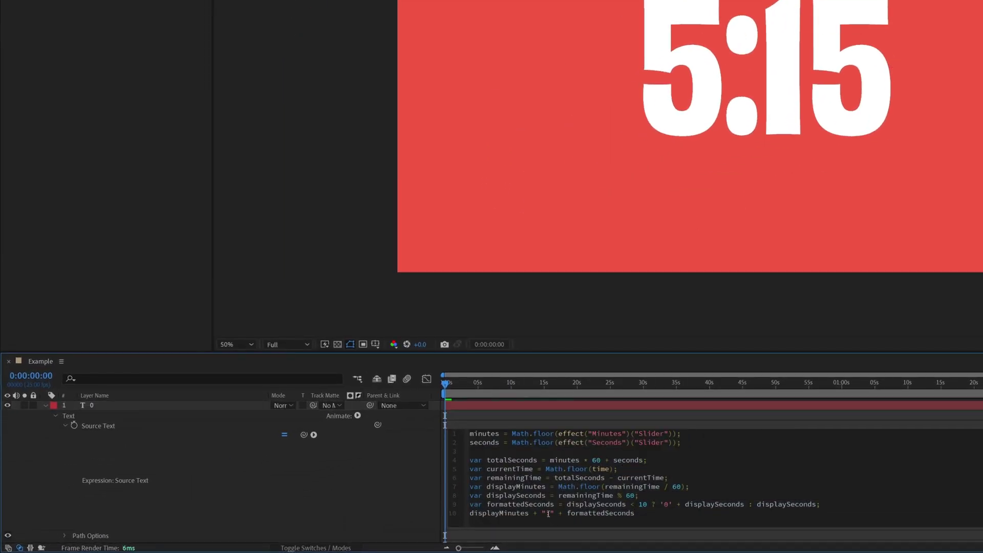
pyautogui.click(549, 513)
pyautogui.press('BackSpace')
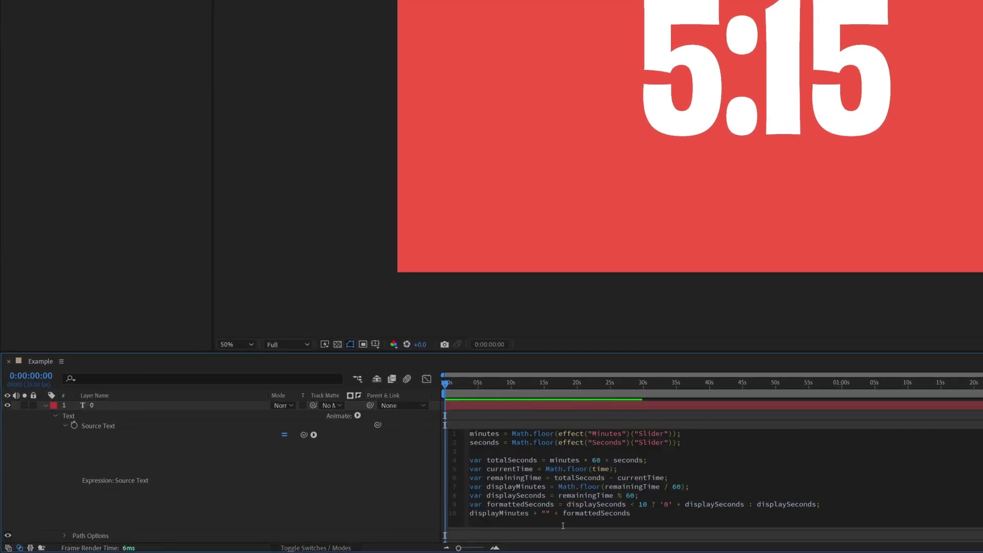
pyautogui.write('m')
pyautogui.click(707, 526)
pyautogui.click(678, 536)
pyautogui.write('"s')
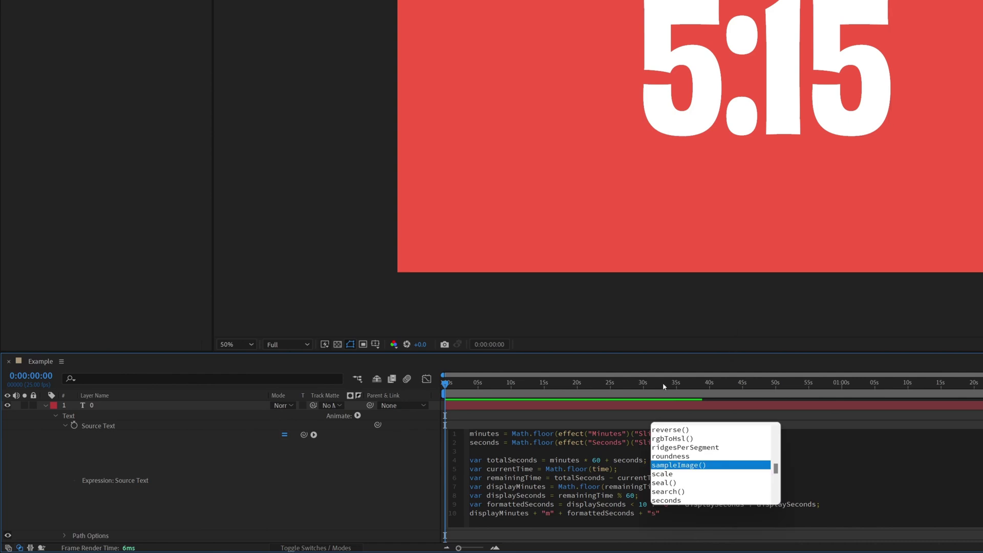
pyautogui.click(659, 421)
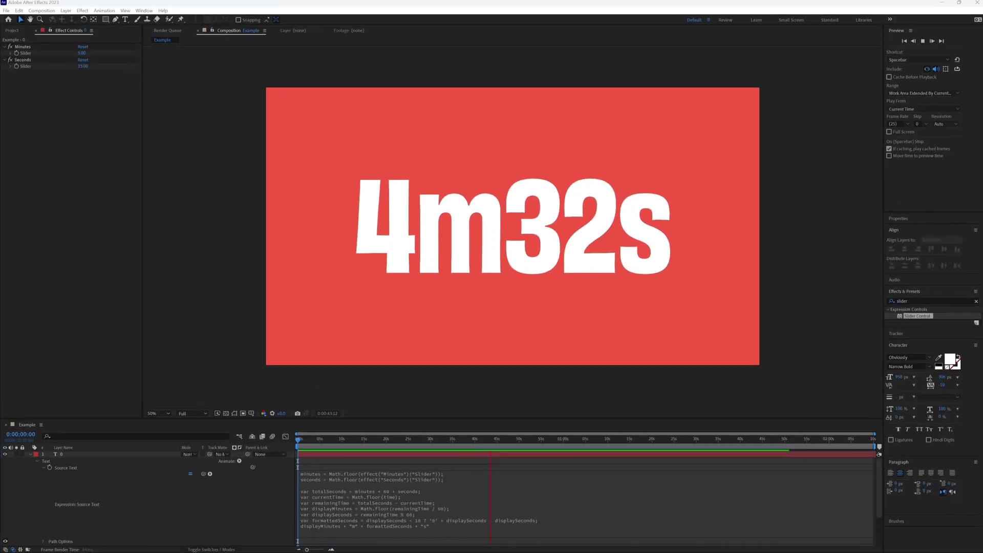